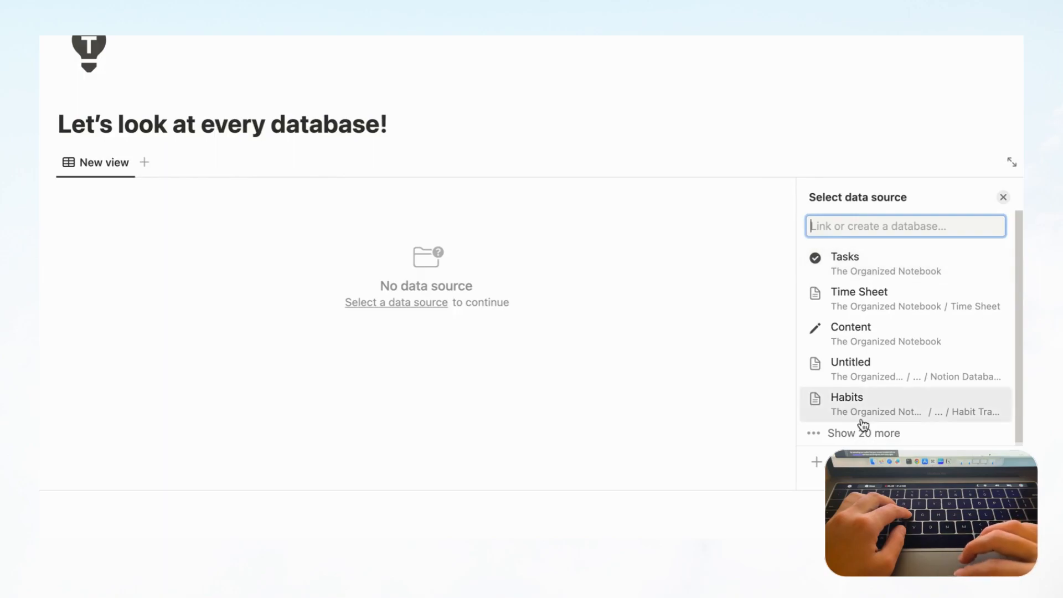
Step: Create a new table database on the page and view the calculation options for the Tags column
{"action": "left_click", "coordinate": [817, 462]}
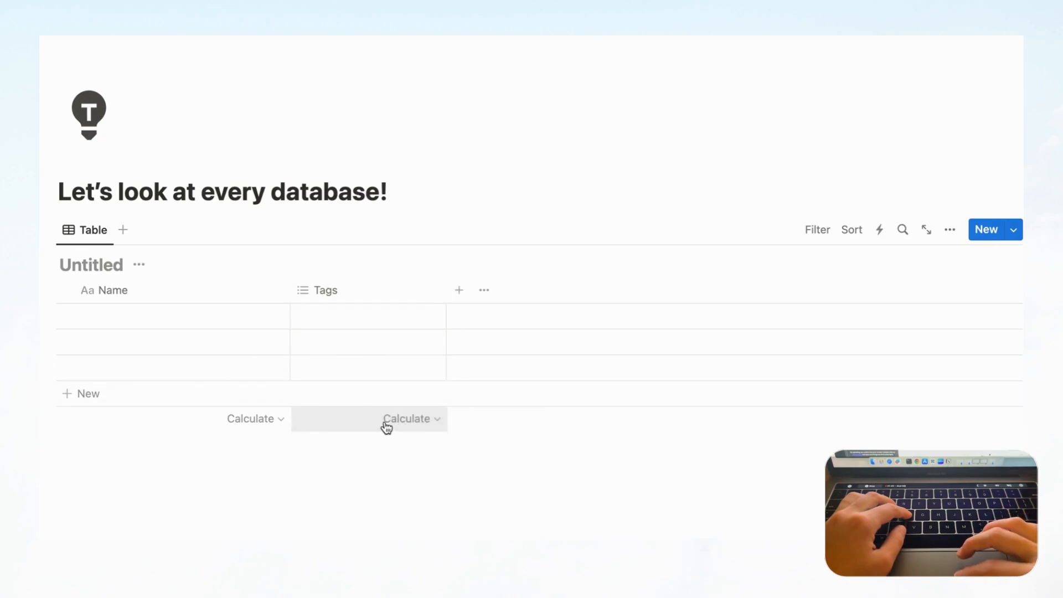
{"action": "left_click", "coordinate": [408, 427]}
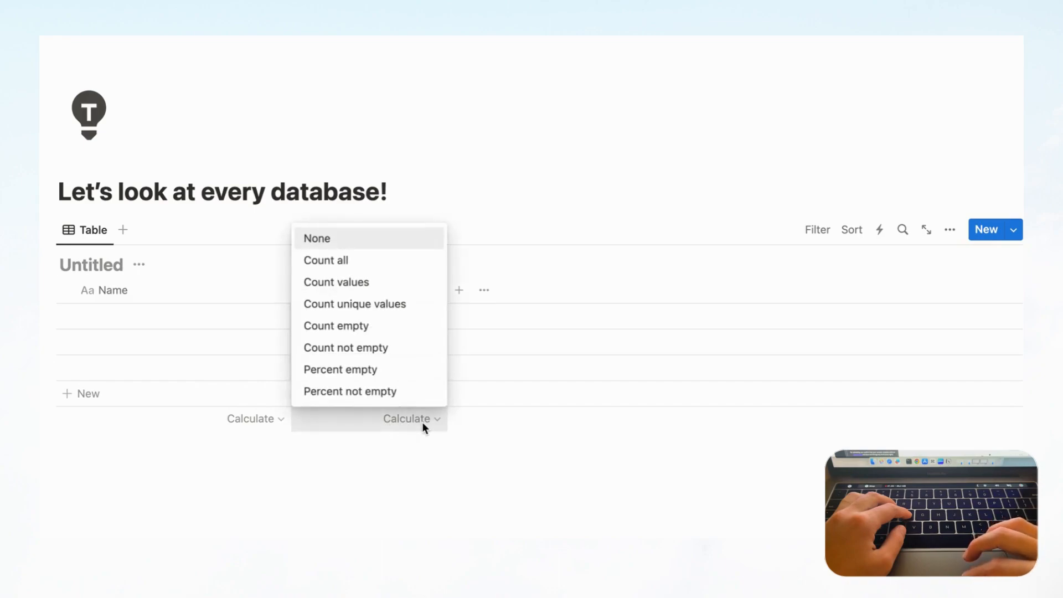
{"action": "mouse_move", "coordinate": [378, 271]}
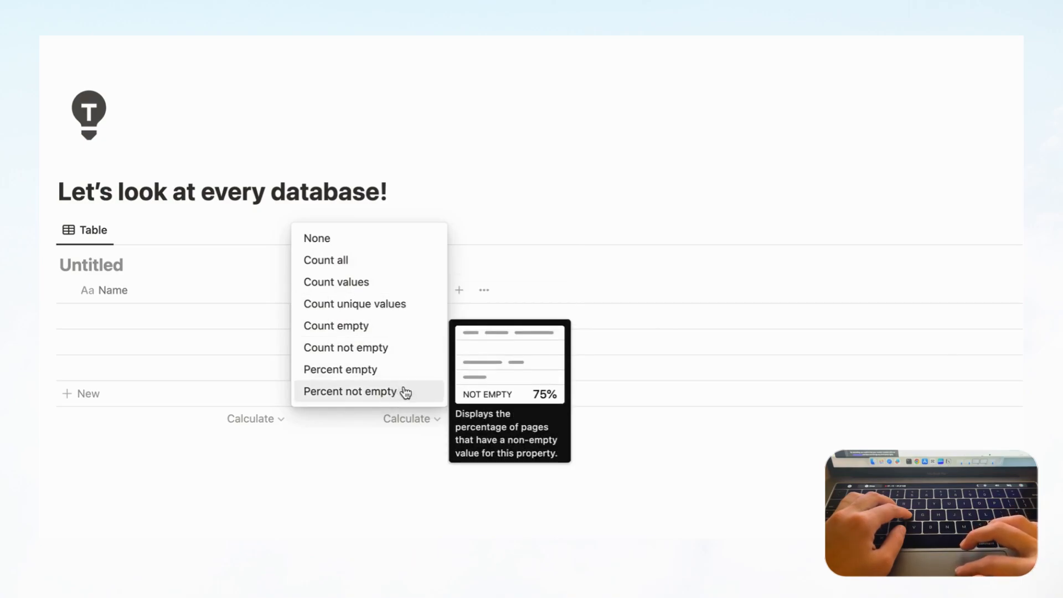
{"action": "left_click", "coordinate": [545, 259]}
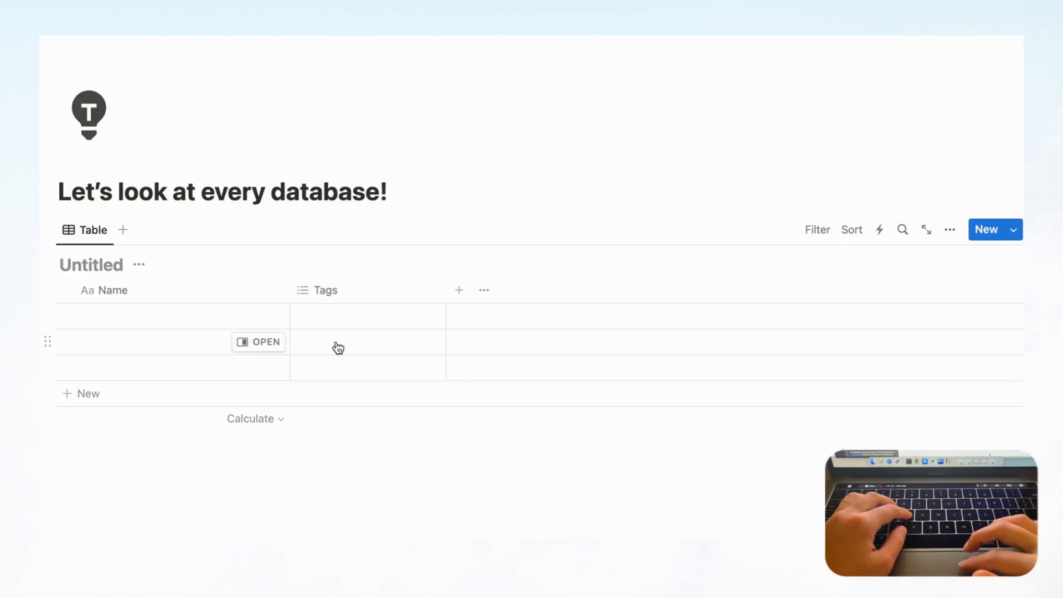
Step: Change the database view's layout from Table to Board
{"action": "left_click", "coordinate": [950, 229]}
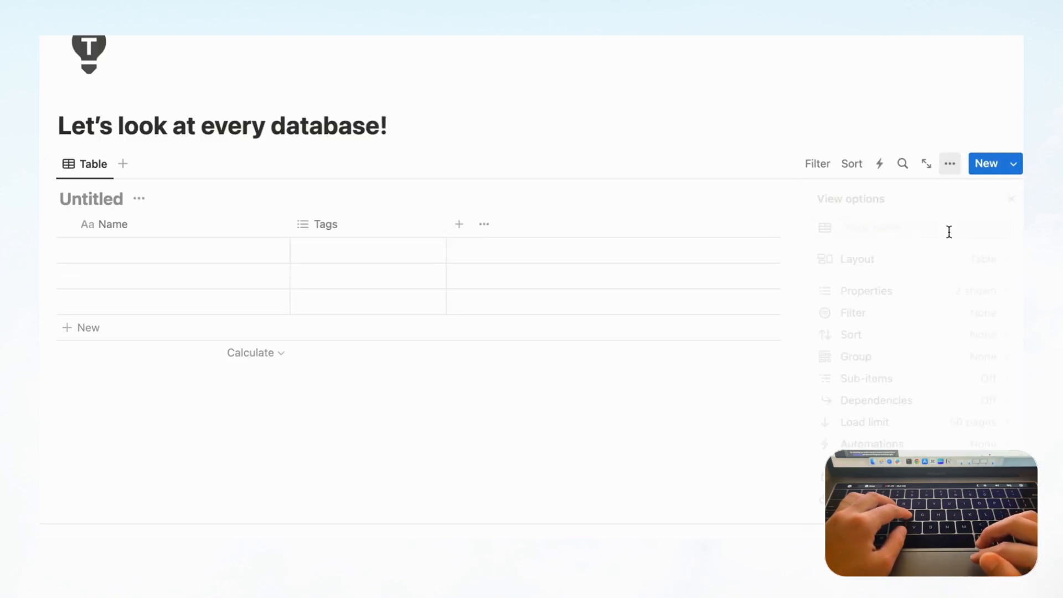
{"action": "left_click", "coordinate": [991, 260]}
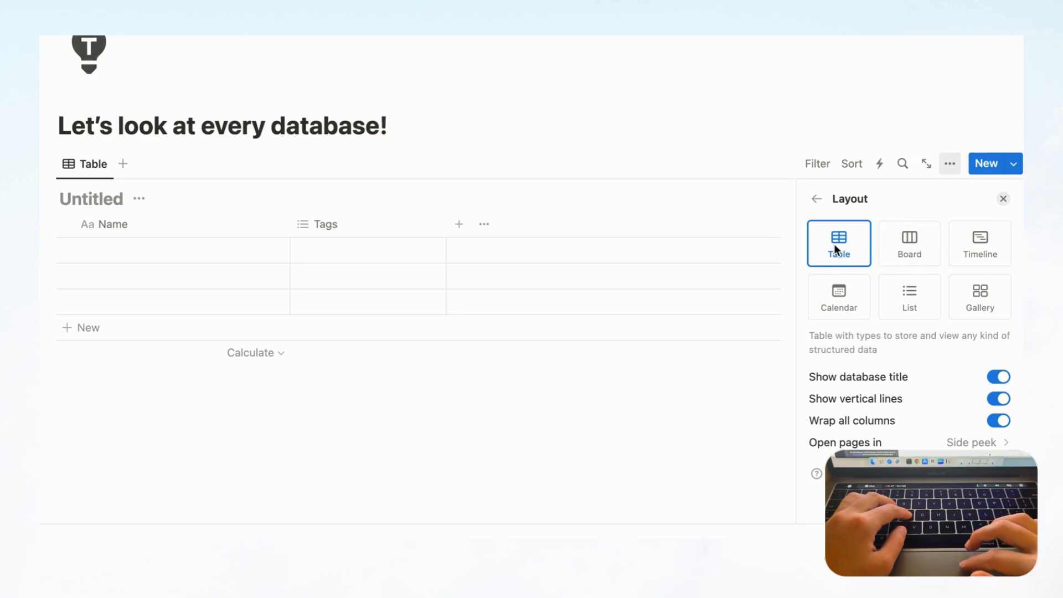
{"action": "left_click", "coordinate": [908, 245]}
{"action": "left_click", "coordinate": [1004, 200]}
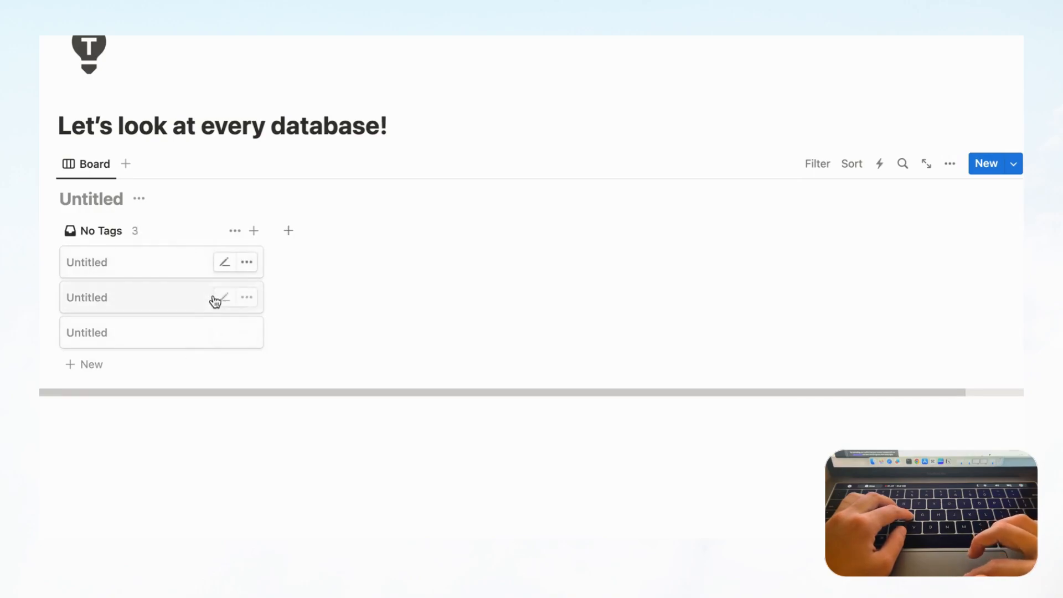
Step: Add a Status property to the database from the first card's page, keeping its default options
{"action": "left_click", "coordinate": [165, 271]}
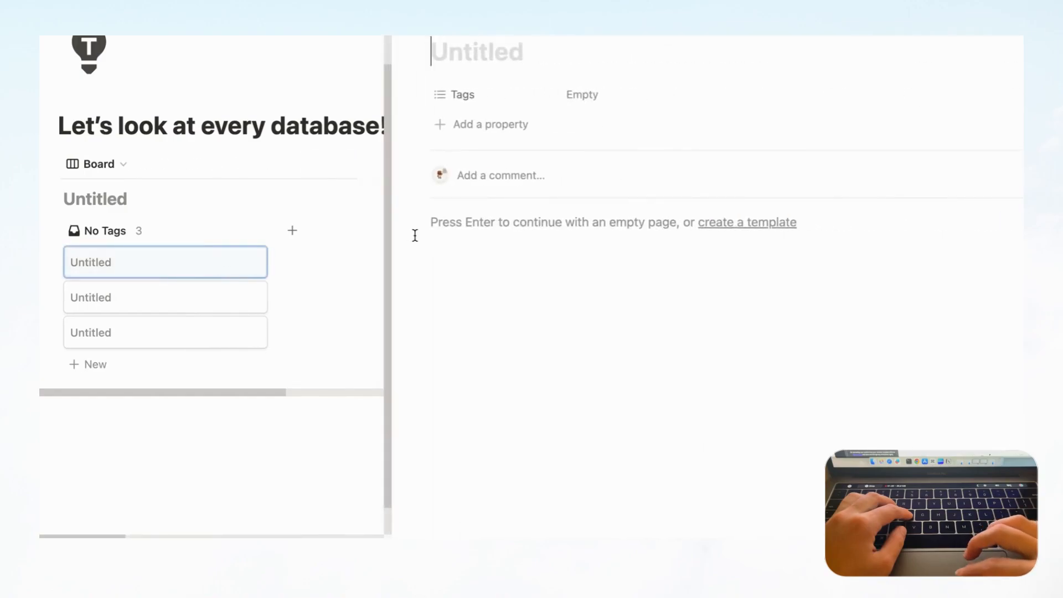
{"action": "left_click", "coordinate": [486, 132]}
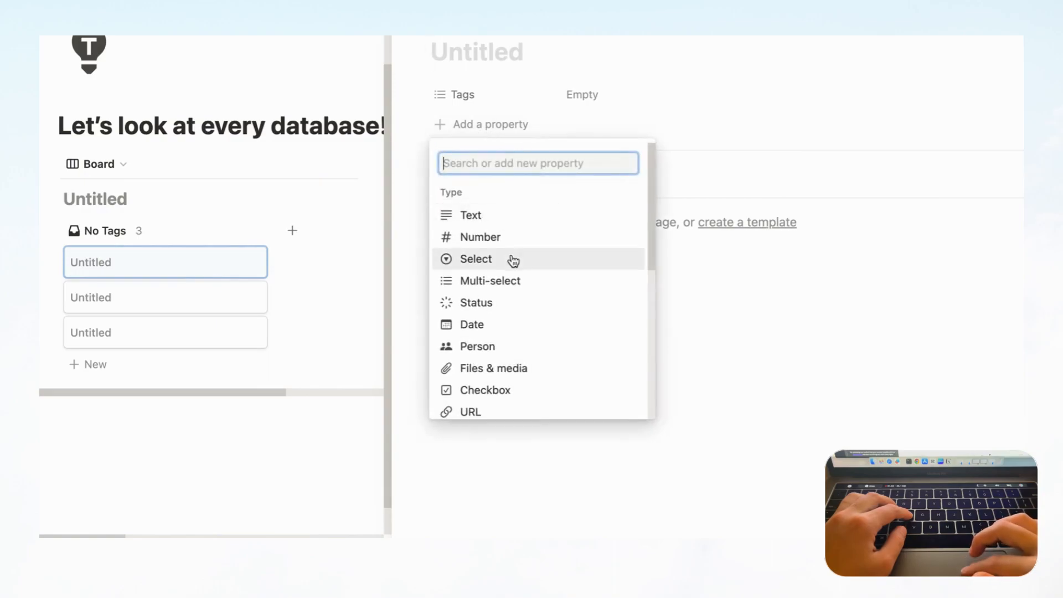
{"action": "left_click", "coordinate": [505, 305]}
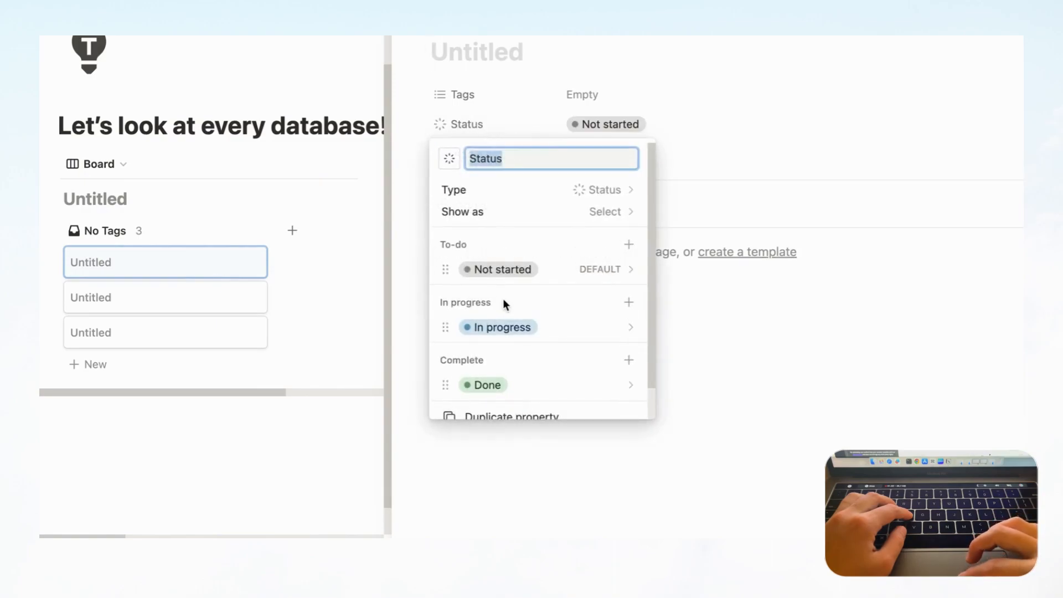
{"action": "left_click", "coordinate": [540, 133]}
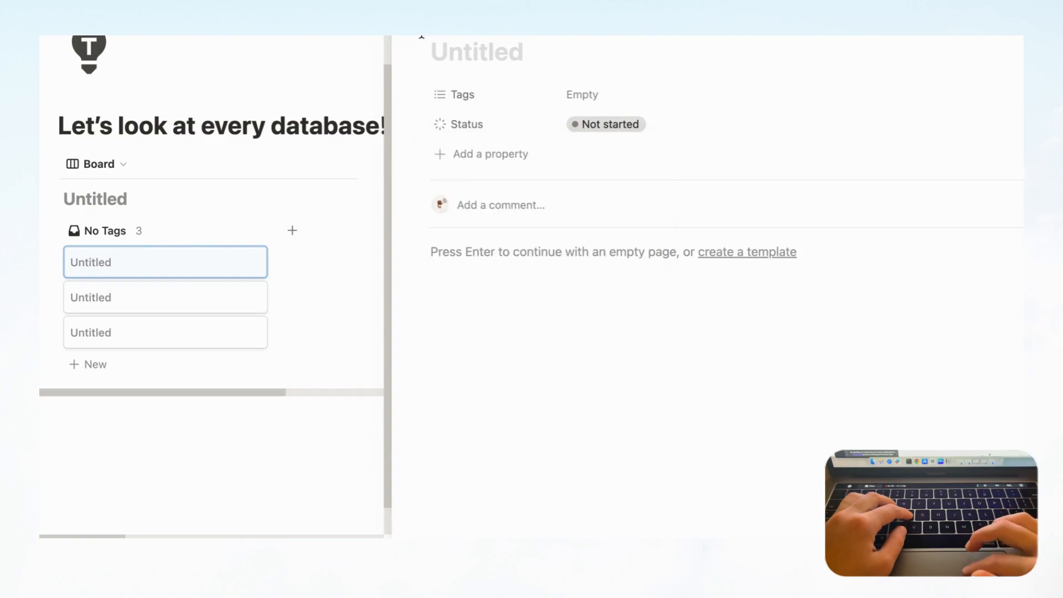
{"action": "key", "text": "Escape"}
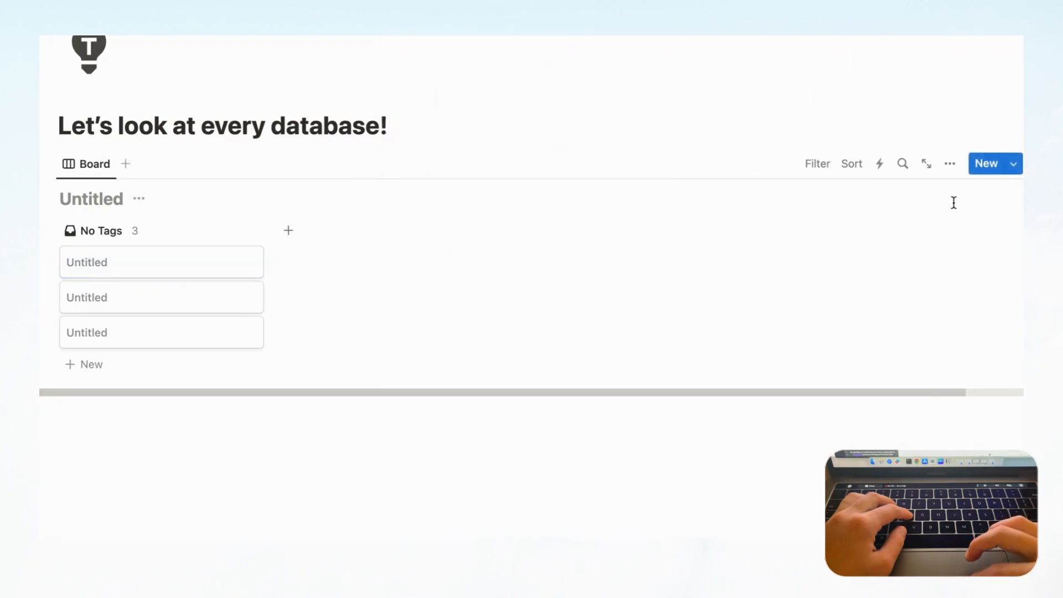
Step: Group the board by Status and move the first card from Not started to In progress
{"action": "left_click", "coordinate": [951, 165]}
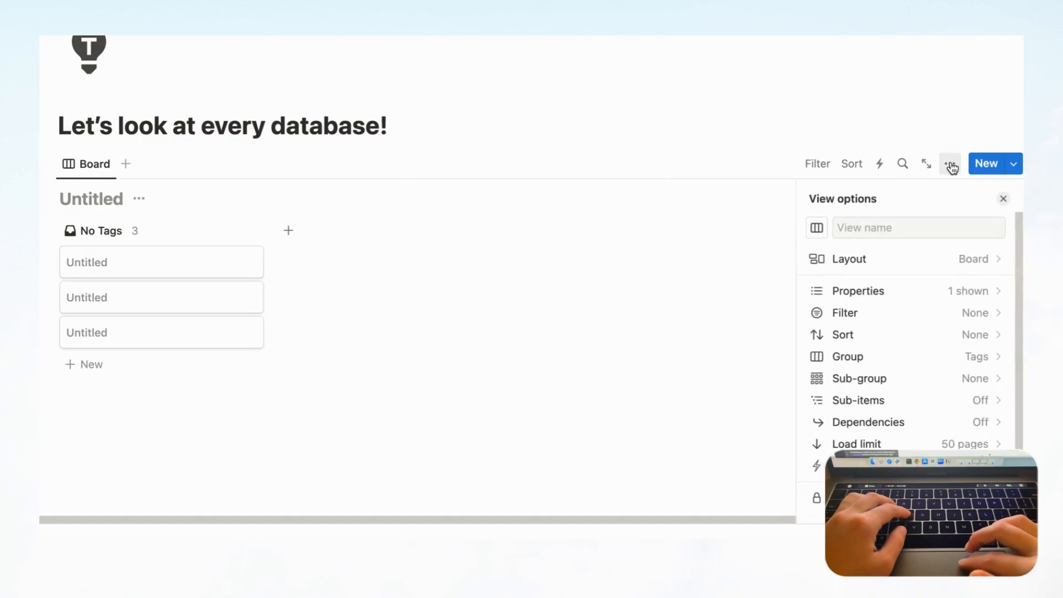
{"action": "left_click", "coordinate": [973, 357]}
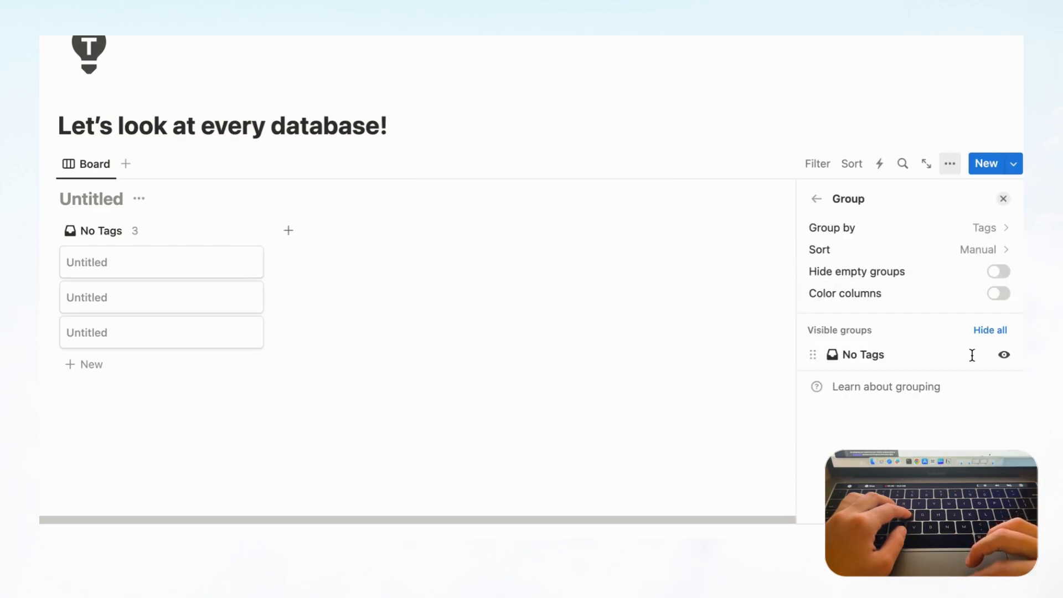
{"action": "left_click", "coordinate": [986, 230]}
{"action": "left_click", "coordinate": [962, 282]}
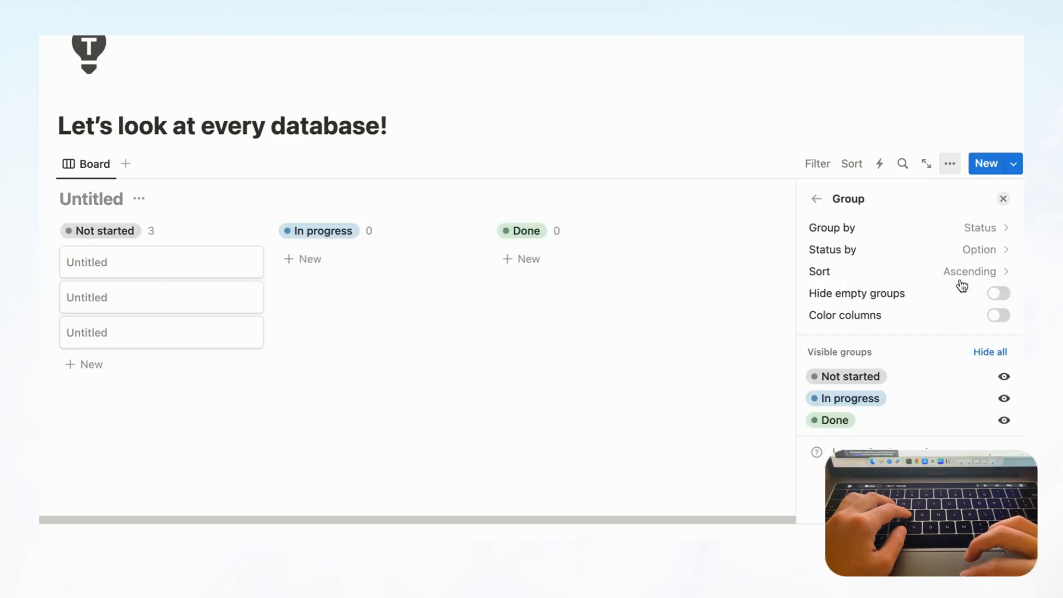
{"action": "left_click", "coordinate": [1004, 199]}
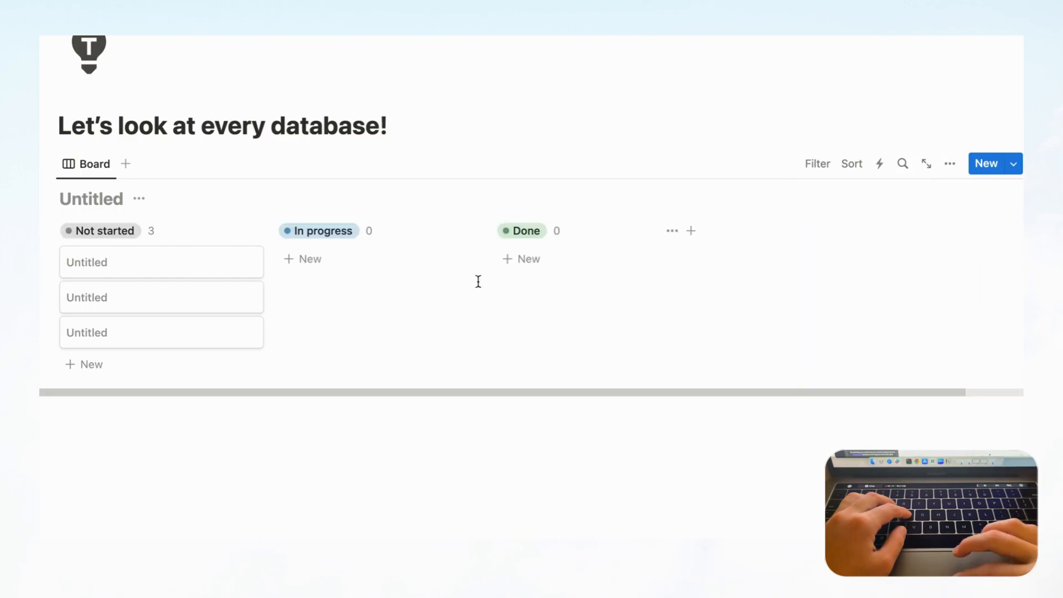
{"action": "left_click_drag", "start_coordinate": [147, 274], "coordinate": [417, 278]}
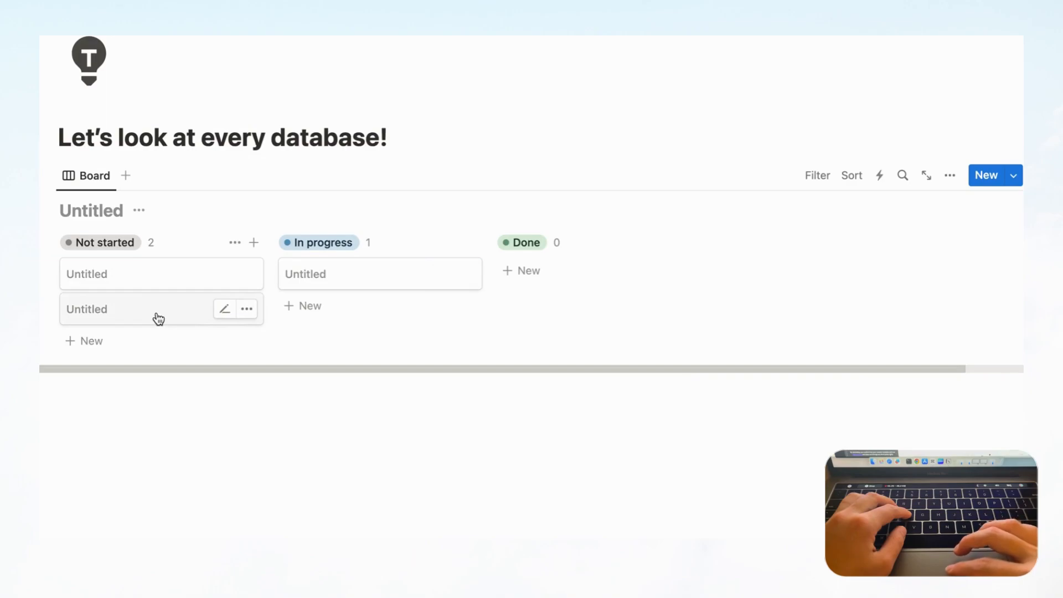
Step: Change the database view's layout from Board to Timeline
{"action": "left_click", "coordinate": [950, 175]}
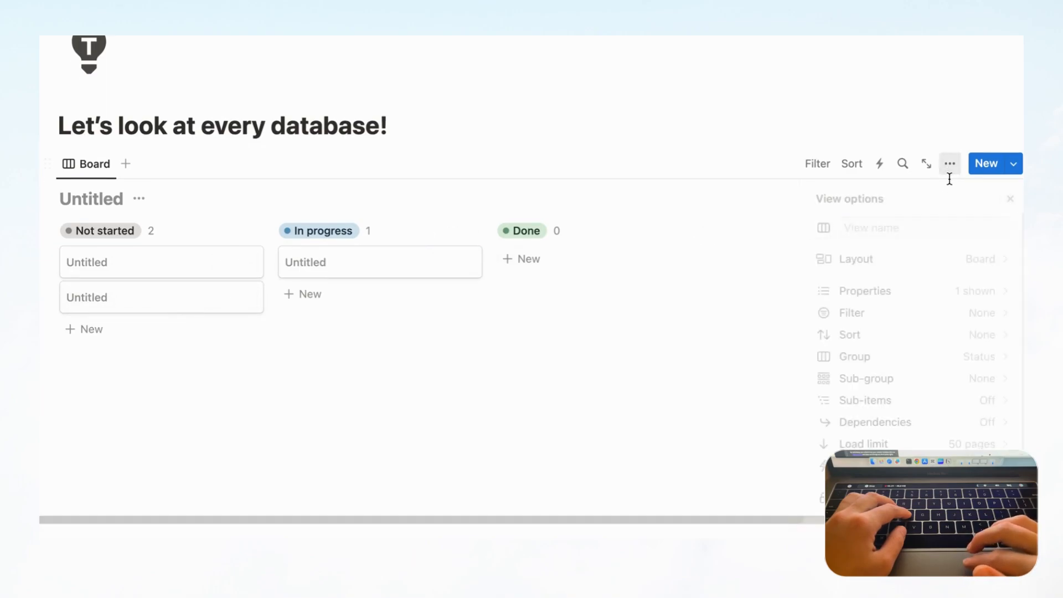
{"action": "left_click", "coordinate": [950, 263]}
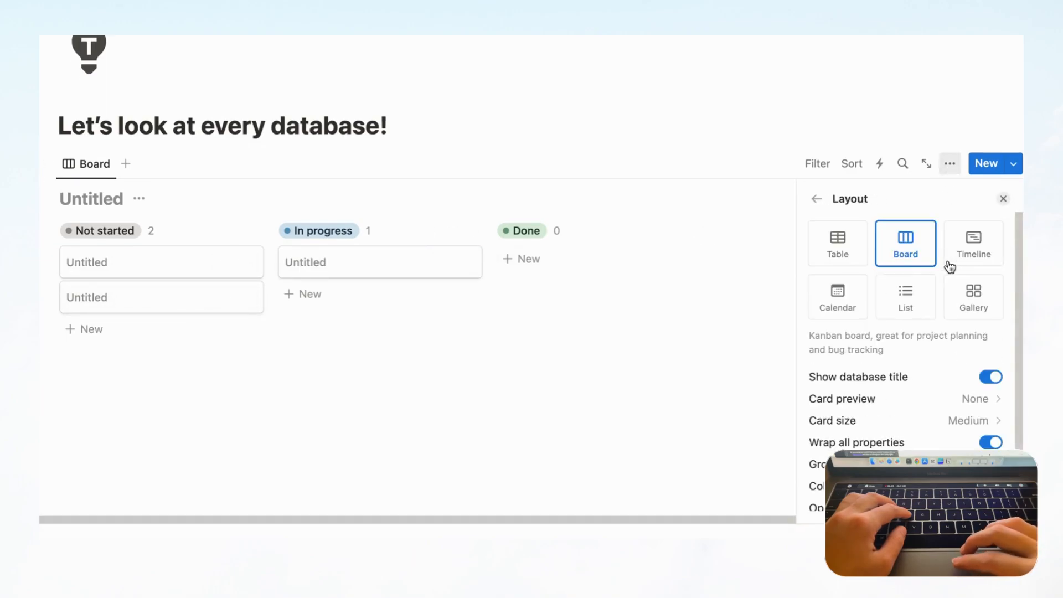
{"action": "left_click", "coordinate": [977, 251]}
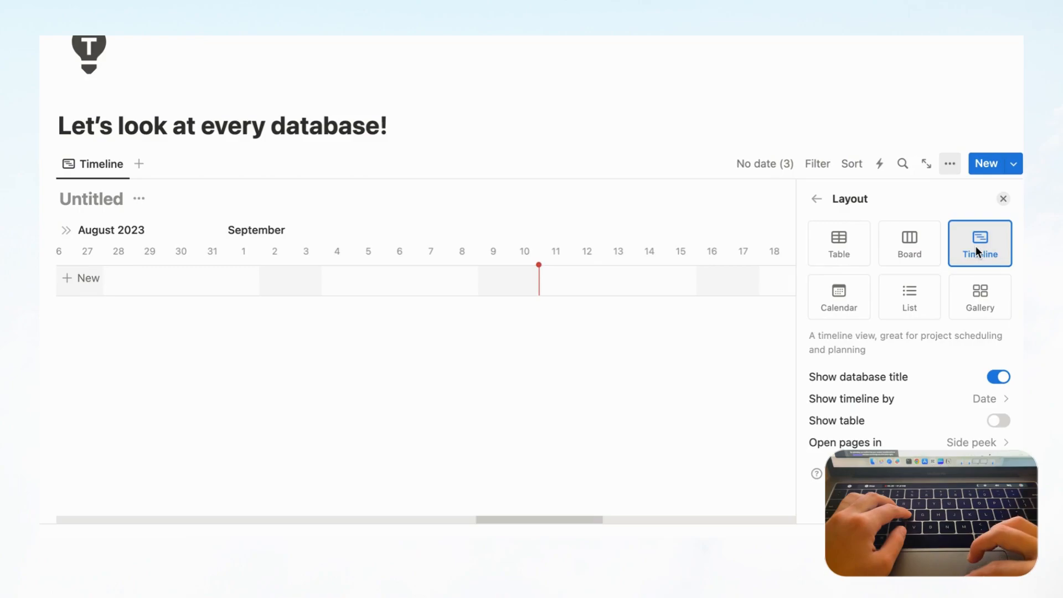
{"action": "left_click", "coordinate": [1004, 198]}
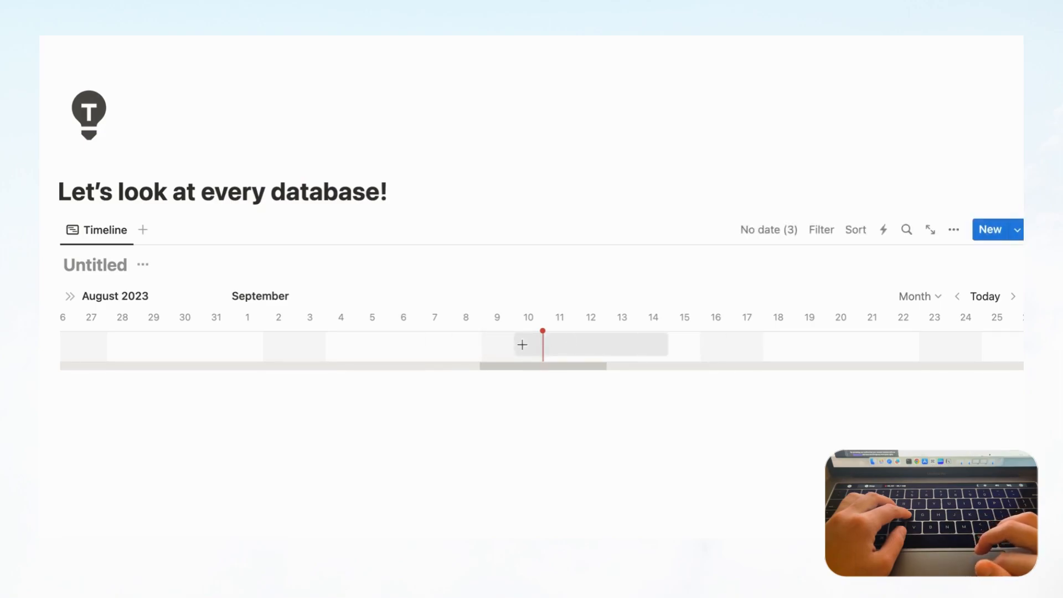
Step: Add three timeline entries: Item 1 on September 11–15, Item 2 on September 16–20 and Item 3 on September 19–23
{"action": "left_click", "coordinate": [565, 349]}
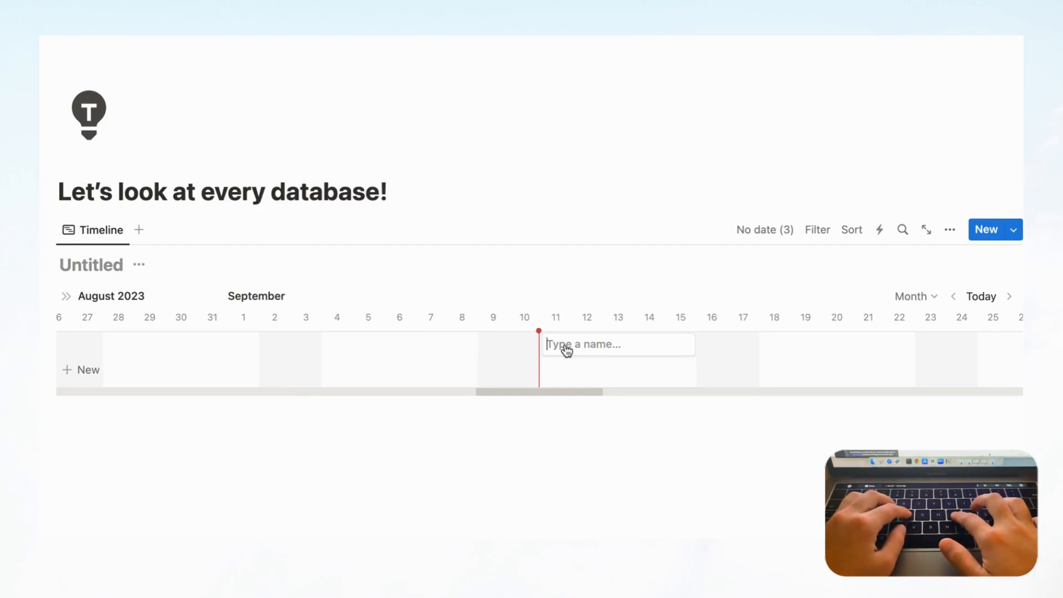
{"action": "type", "text": "Item 1"}
{"action": "key", "text": "Return"}
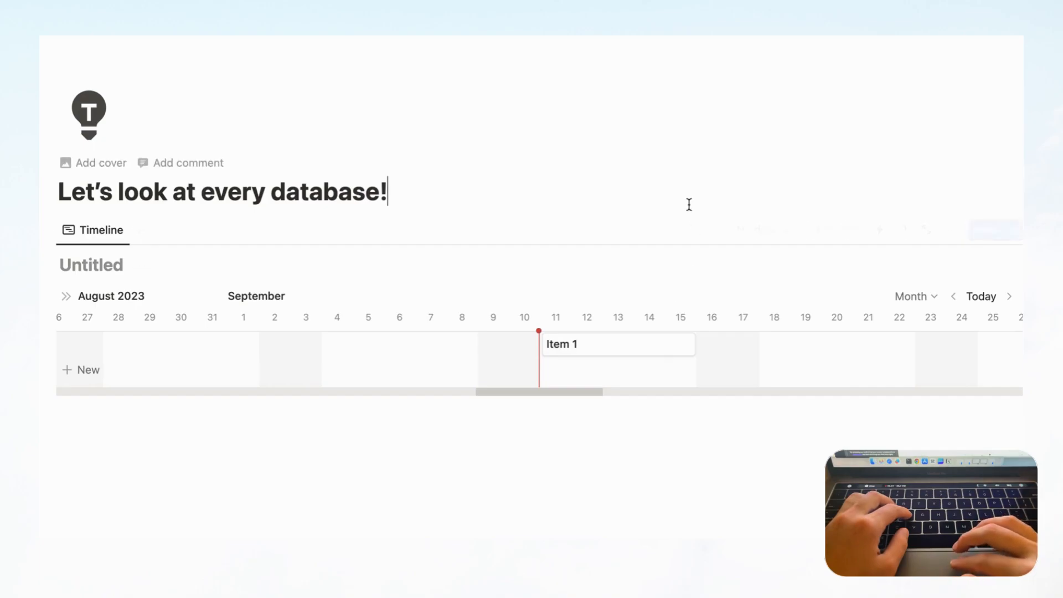
{"action": "left_click", "coordinate": [704, 373]}
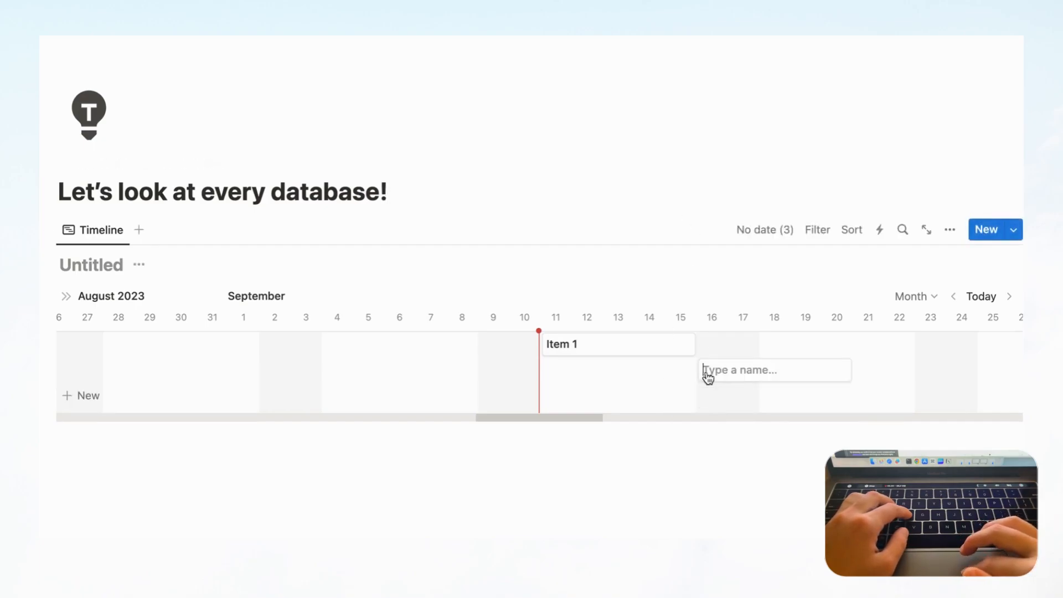
{"action": "type", "text": "Item 2"}
{"action": "key", "text": "Return"}
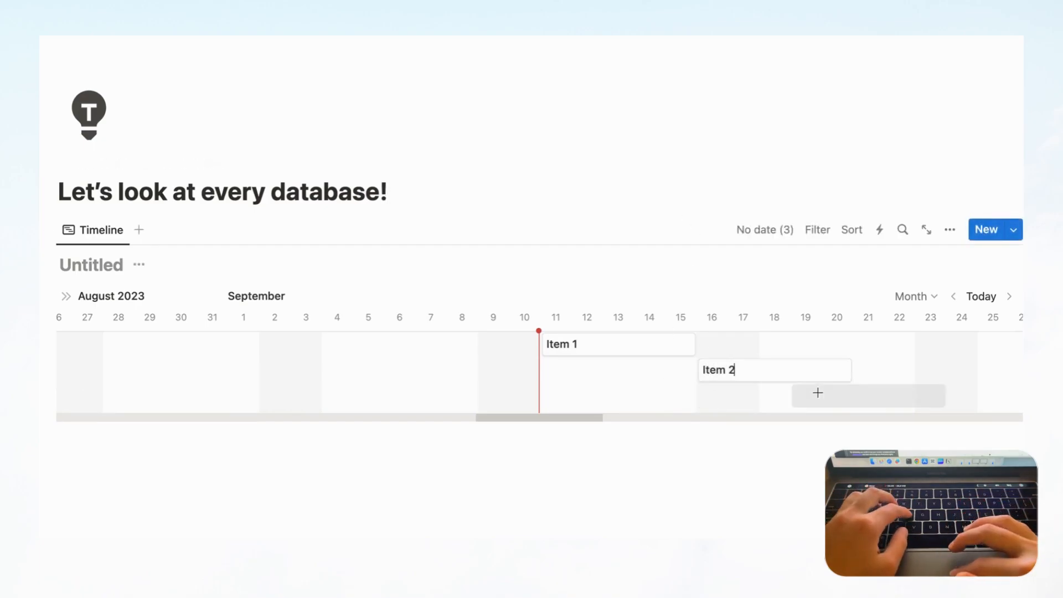
{"action": "left_click", "coordinate": [820, 396]}
{"action": "type", "text": "Item 3"}
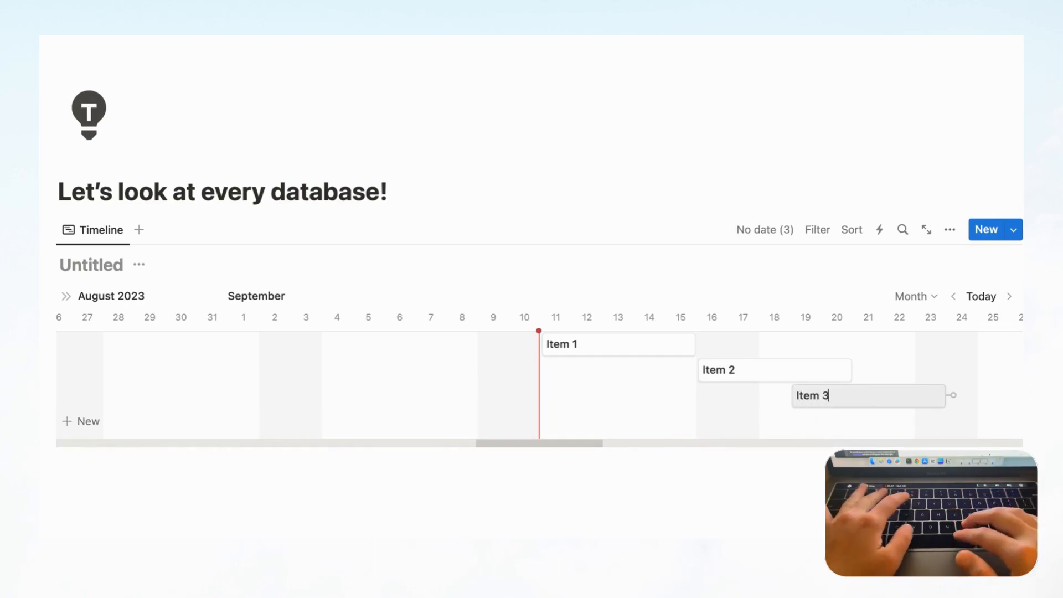
{"action": "key", "text": "Return"}
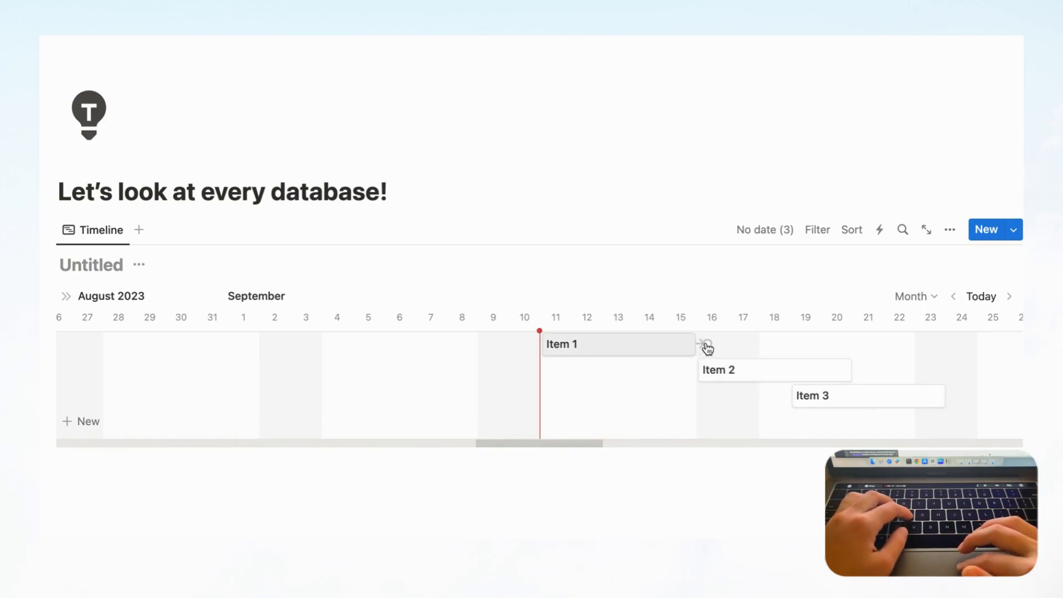
Step: Make Item 2 dependent on Item 1 in the timeline and dismiss the dependency settings
{"action": "mouse_move", "coordinate": [708, 348]}
{"action": "left_mouse_down"}
{"action": "mouse_move", "coordinate": [715, 357]}
{"action": "mouse_move", "coordinate": [696, 369]}
{"action": "left_mouse_up"}
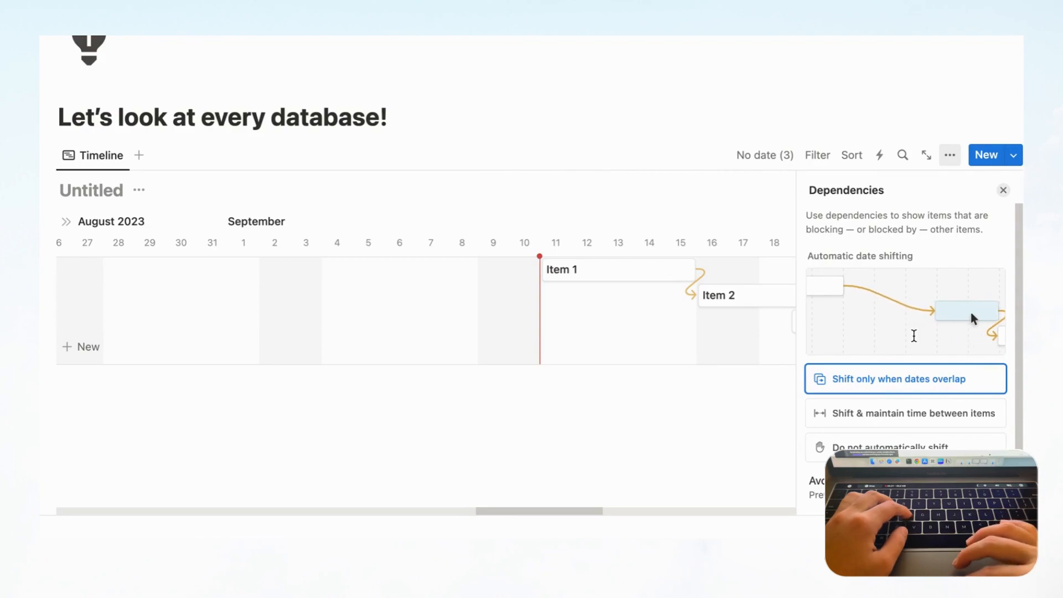
{"action": "scroll", "coordinate": [892, 305], "scroll_direction": "down", "scroll_amount": 2}
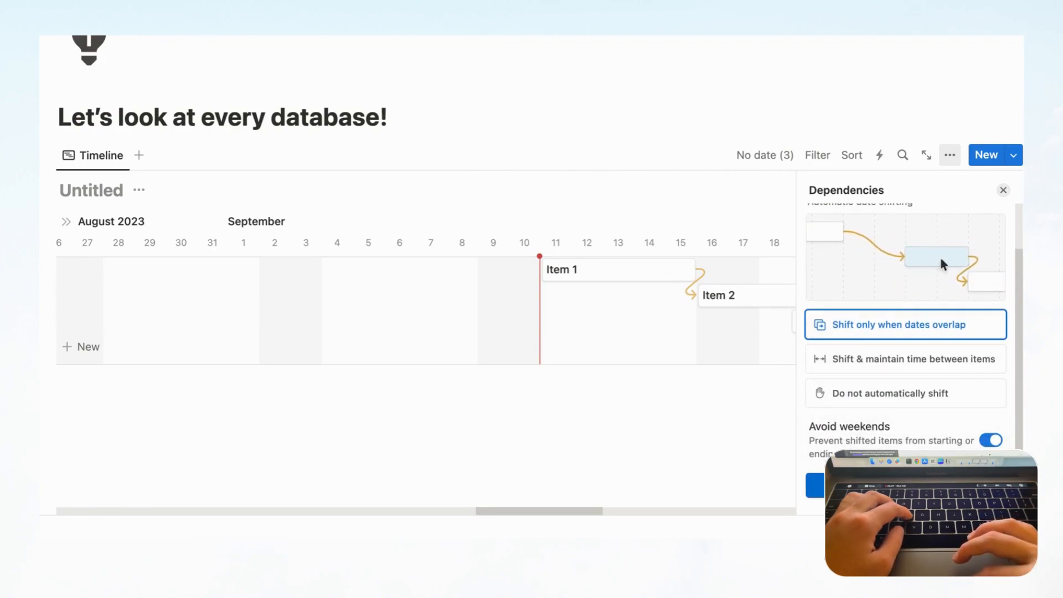
{"action": "key", "text": "Escape"}
{"action": "left_click", "coordinate": [766, 331]}
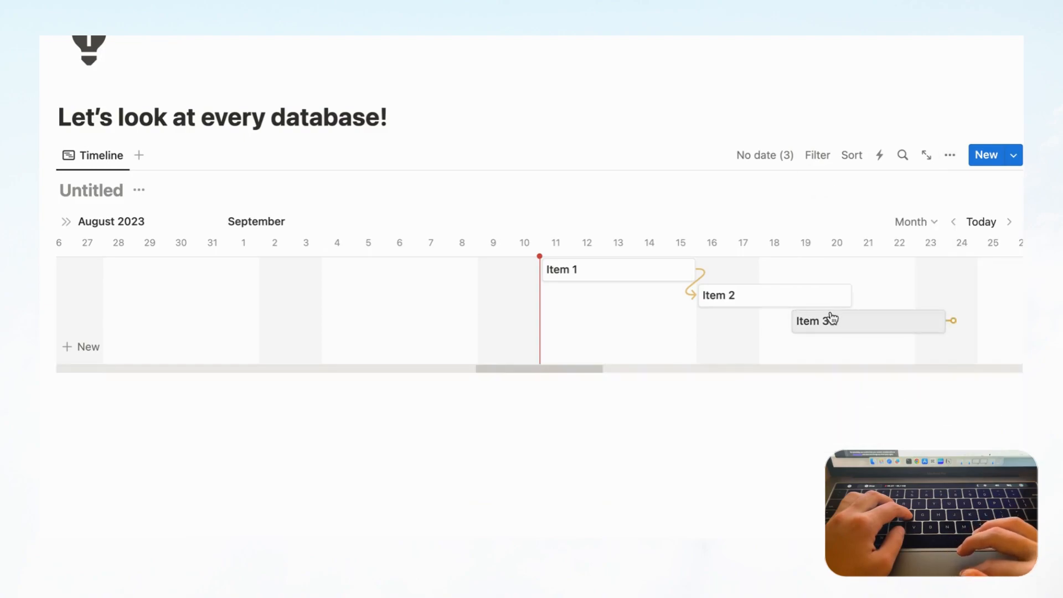
Step: Make Item 3 dependent on Item 2 and move Item 2 two days forward to September 18–22
{"action": "left_click_drag", "start_coordinate": [863, 300], "coordinate": [787, 322]}
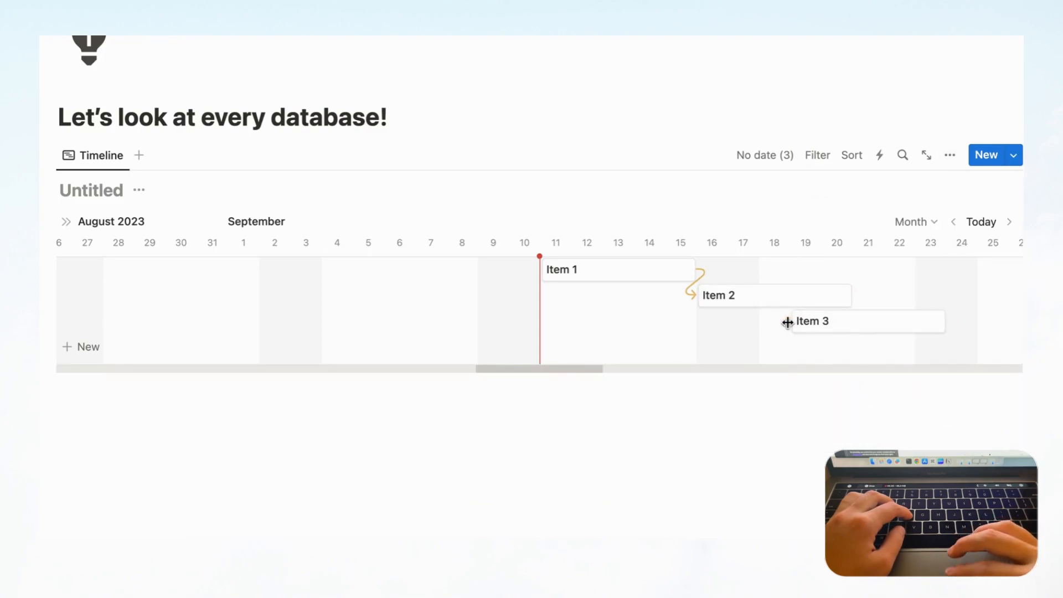
{"action": "left_click_drag", "start_coordinate": [856, 294], "coordinate": [791, 327]}
{"action": "scroll", "coordinate": [791, 327], "scroll_direction": "right", "scroll_amount": 4}
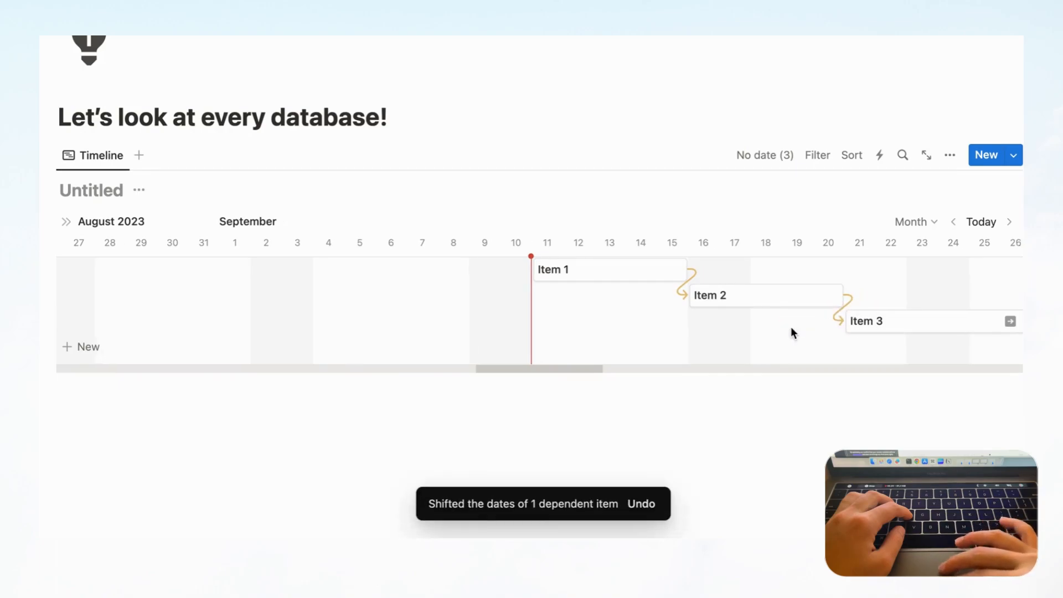
{"action": "scroll", "coordinate": [791, 326], "scroll_direction": "right", "scroll_amount": 2}
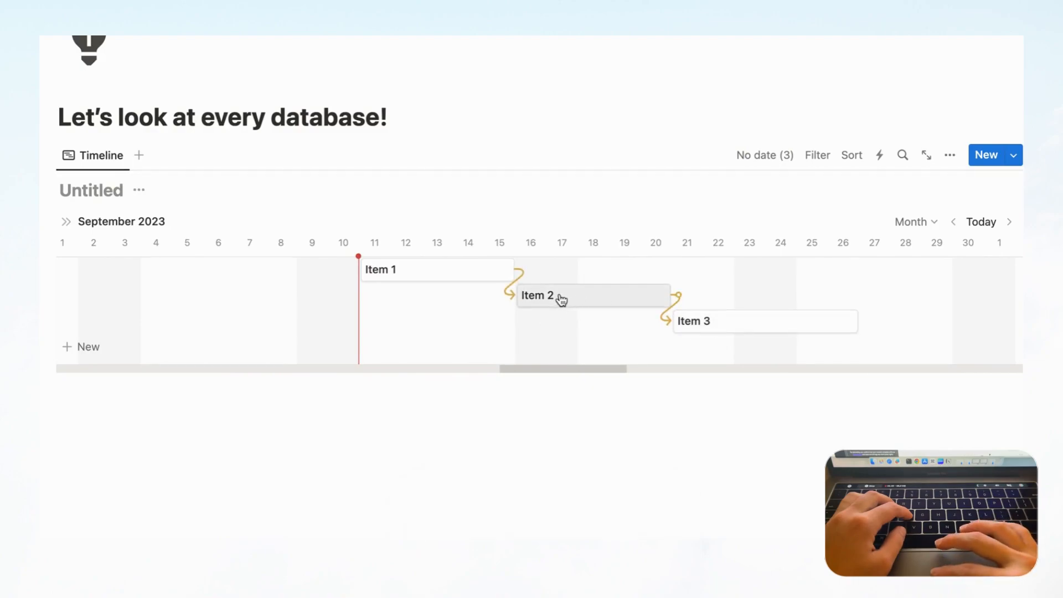
{"action": "left_click_drag", "start_coordinate": [563, 300], "coordinate": [625, 298]}
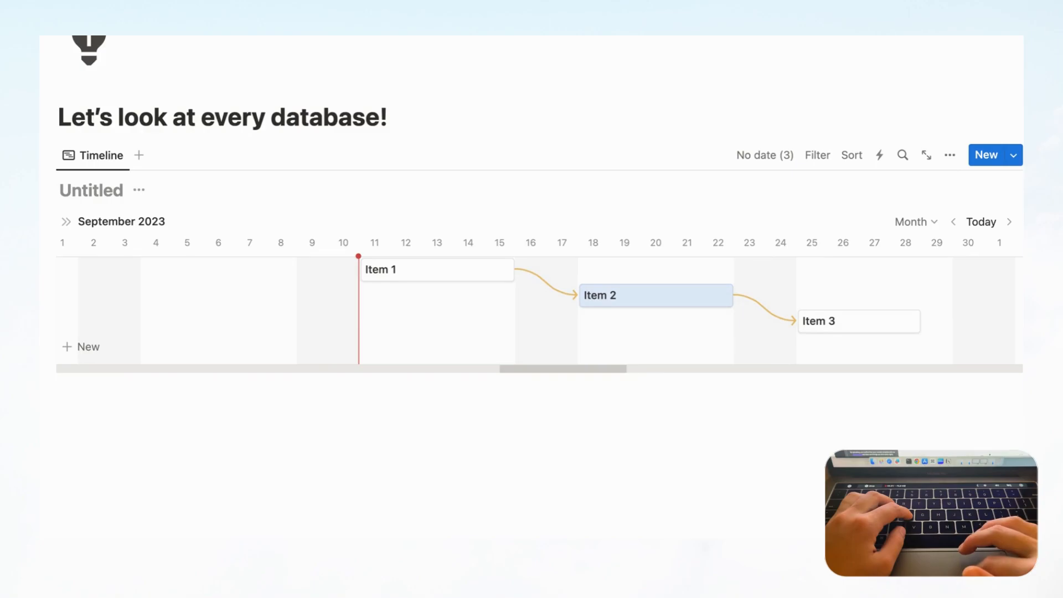
Step: Check the timeline's time-scale options and Item 2's dependency and date properties, leaving the date picker and page without changes
{"action": "left_click", "coordinate": [919, 222]}
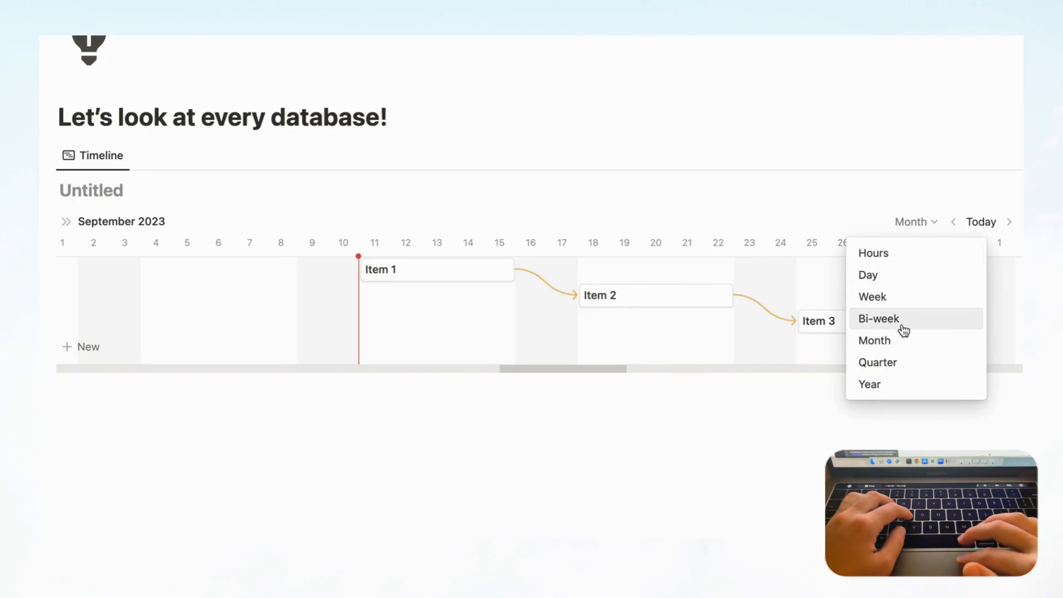
{"action": "left_click", "coordinate": [666, 305]}
{"action": "left_click", "coordinate": [647, 300]}
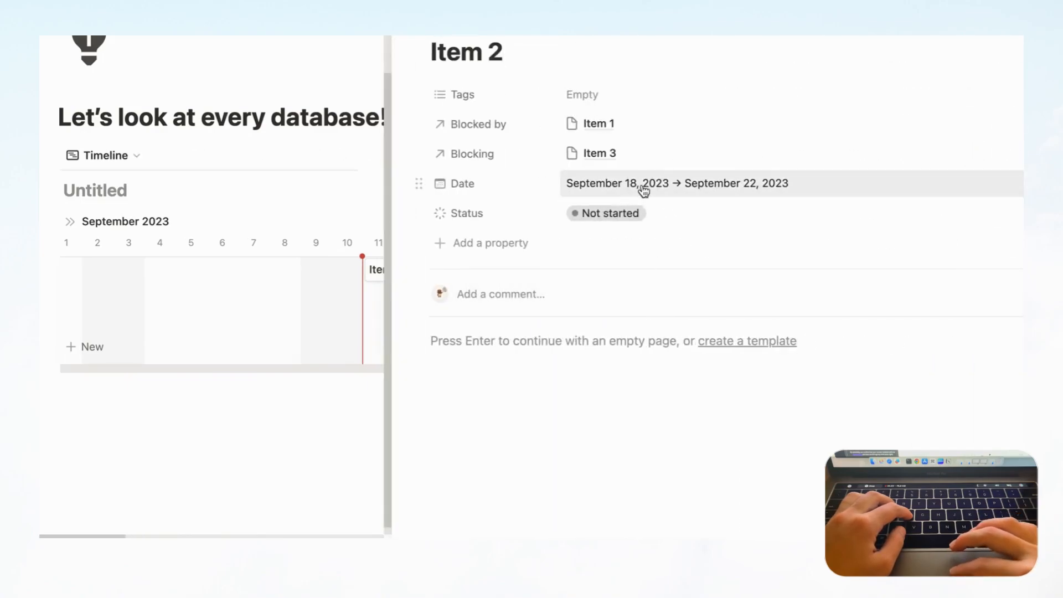
{"action": "left_click", "coordinate": [747, 189]}
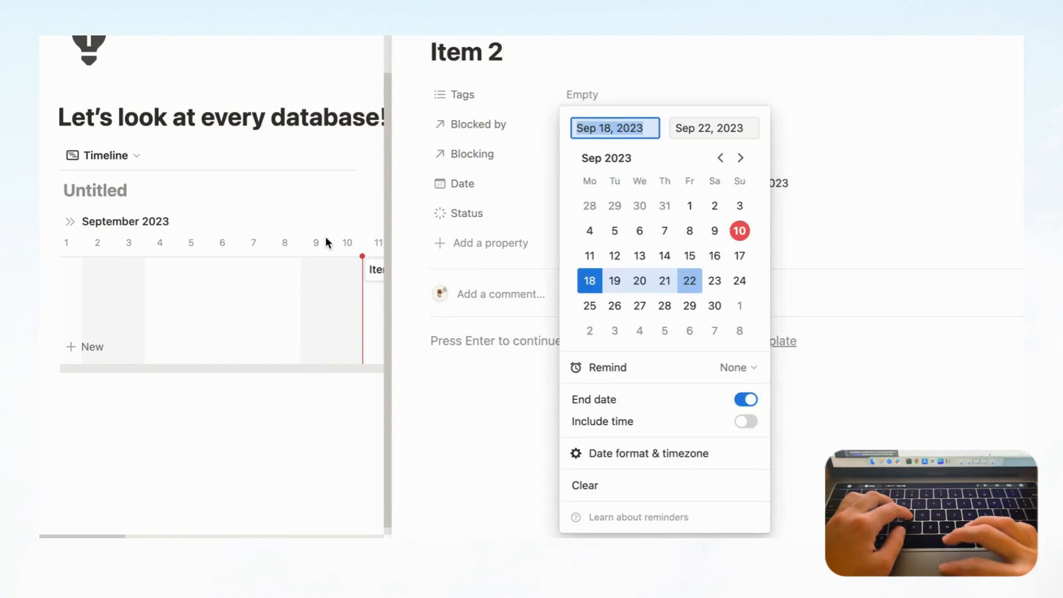
{"action": "left_click", "coordinate": [331, 198]}
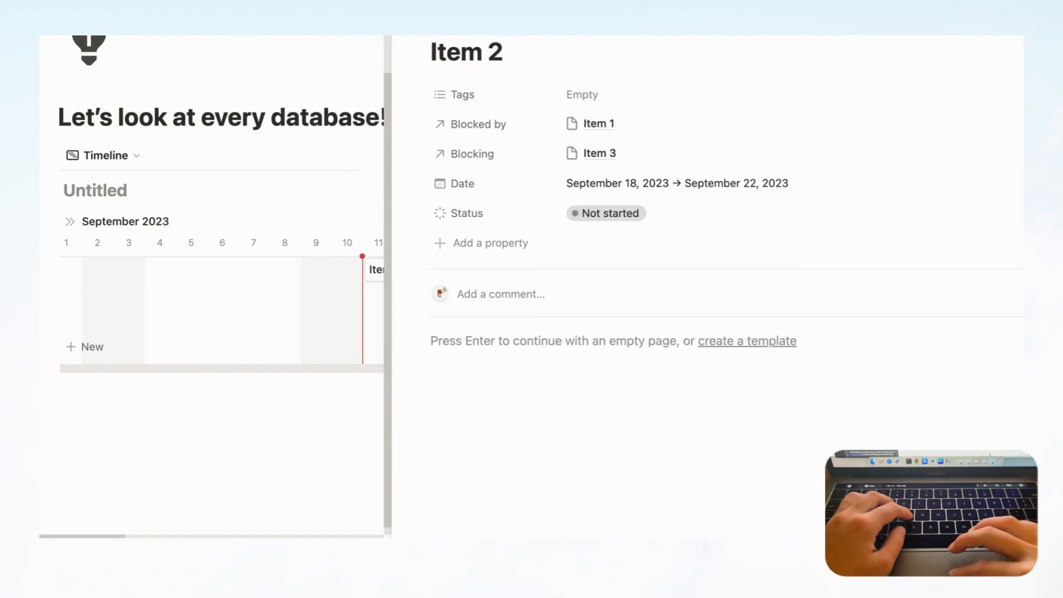
{"action": "left_click", "coordinate": [332, 166]}
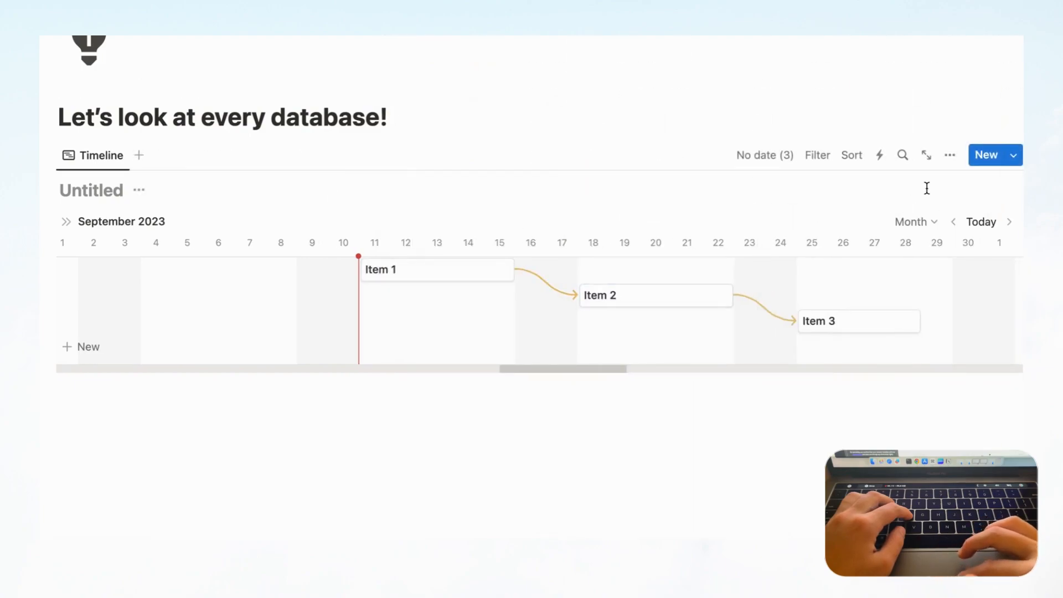
Step: Change the database view's layout from Timeline to Calendar and dismiss the view options
{"action": "left_click", "coordinate": [951, 156]}
{"action": "left_click", "coordinate": [968, 256]}
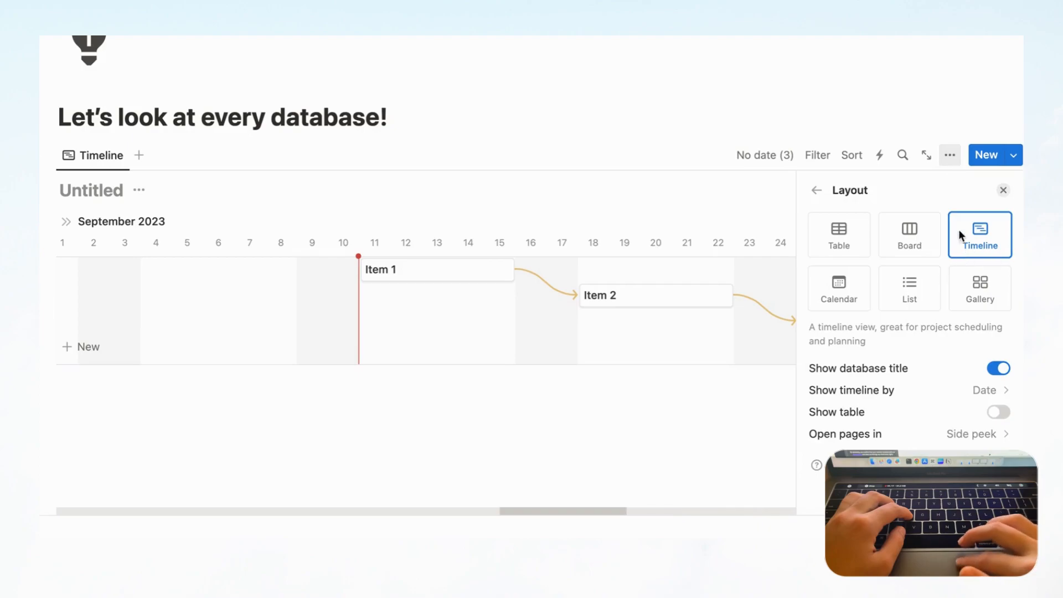
{"action": "left_click", "coordinate": [837, 291]}
{"action": "left_click", "coordinate": [685, 213]}
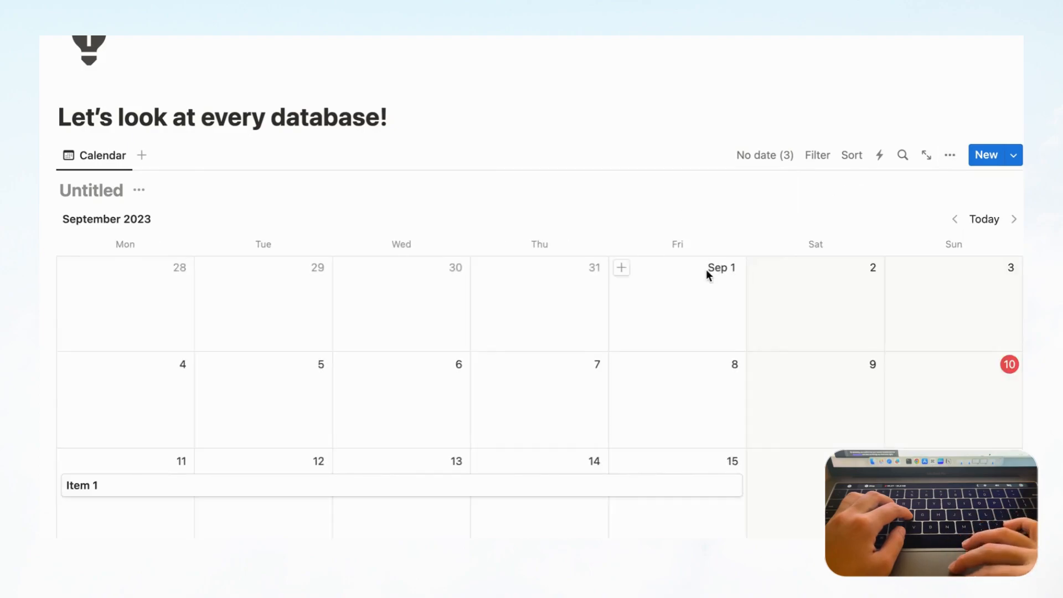
Step: Examine how Item 1, Item 2 and Item 3 are laid out across the September 2023 calendar
{"action": "scroll", "coordinate": [707, 273], "scroll_direction": "down", "scroll_amount": 3}
{"action": "scroll", "coordinate": [707, 270], "scroll_direction": "down", "scroll_amount": 1}
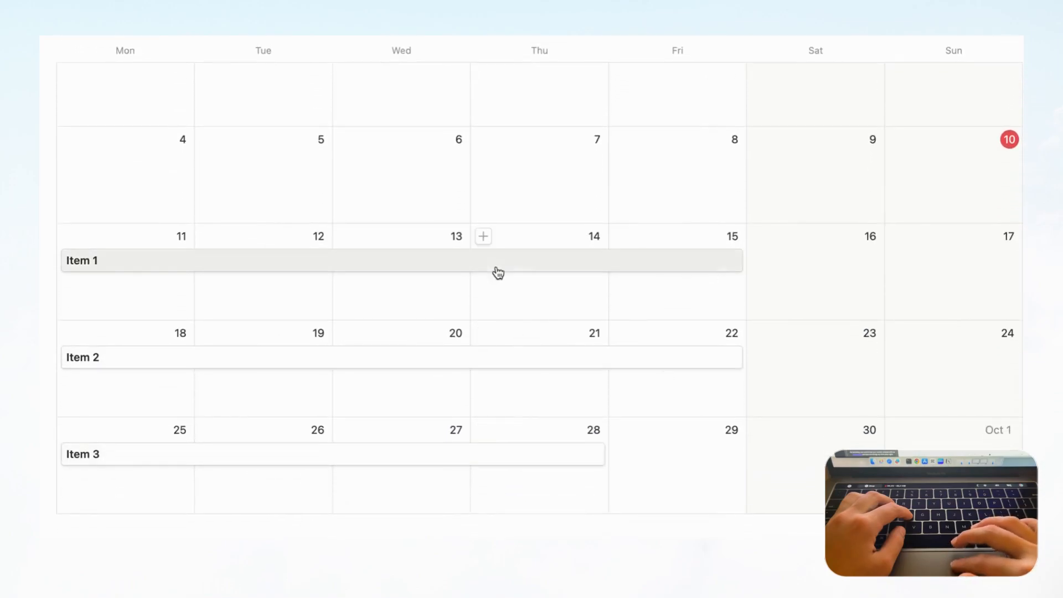
{"action": "scroll", "coordinate": [498, 272], "scroll_direction": "up", "scroll_amount": 3}
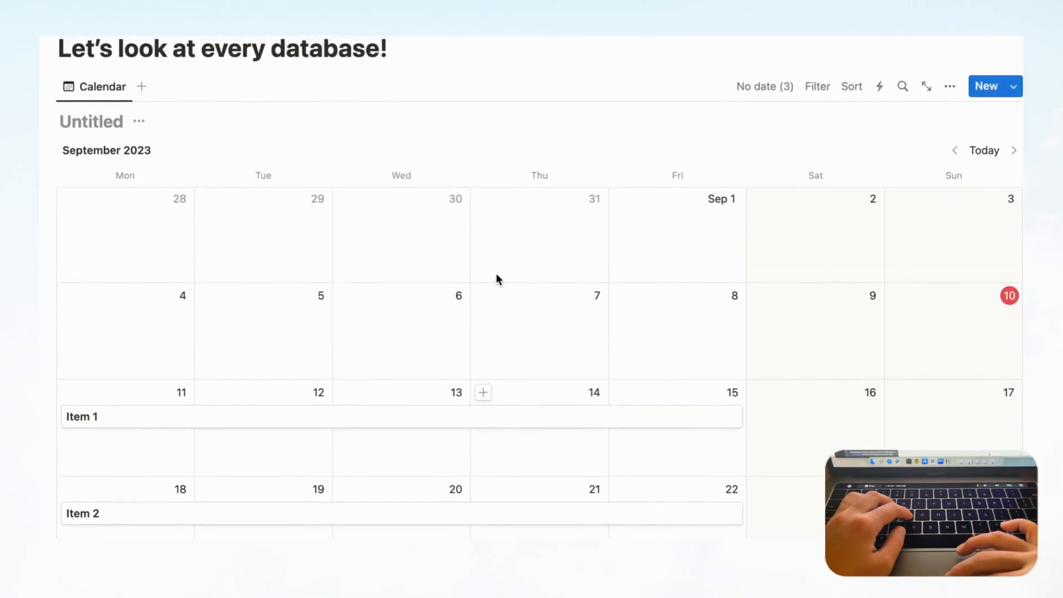
{"action": "scroll", "coordinate": [496, 273], "scroll_direction": "up", "scroll_amount": 1}
{"action": "scroll", "coordinate": [496, 274], "scroll_direction": "up", "scroll_amount": 2}
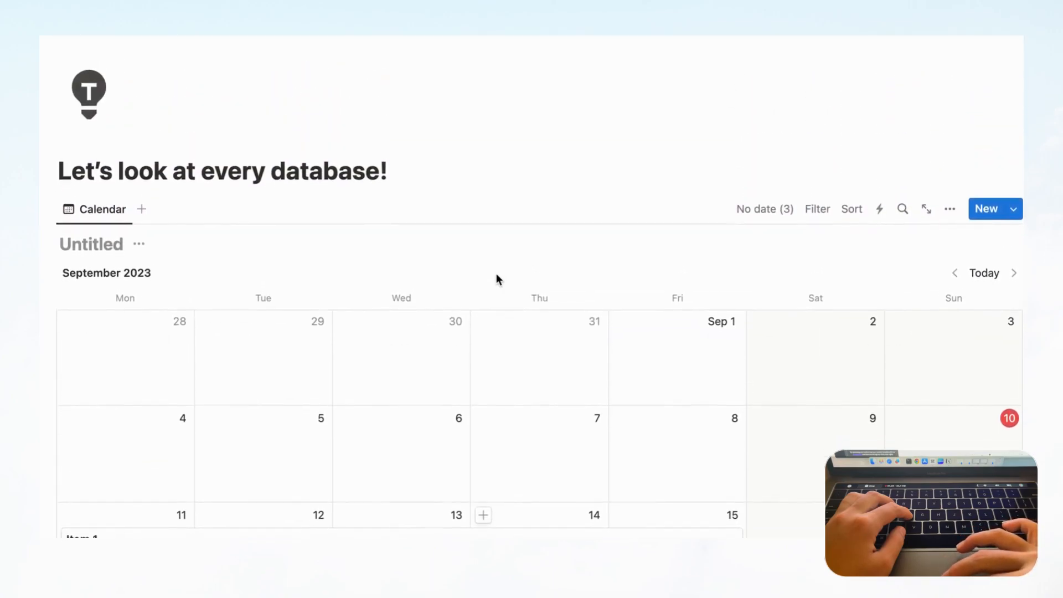
{"action": "scroll", "coordinate": [496, 274], "scroll_direction": "down", "scroll_amount": 3}
{"action": "scroll", "coordinate": [497, 275], "scroll_direction": "down", "scroll_amount": 3}
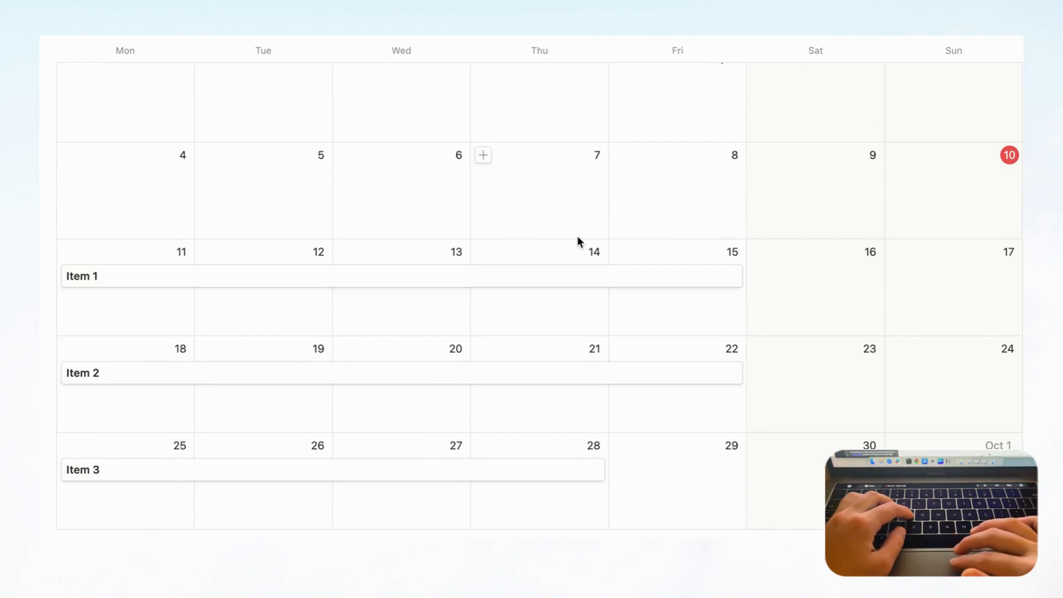
{"action": "scroll", "coordinate": [577, 241], "scroll_direction": "up", "scroll_amount": 3}
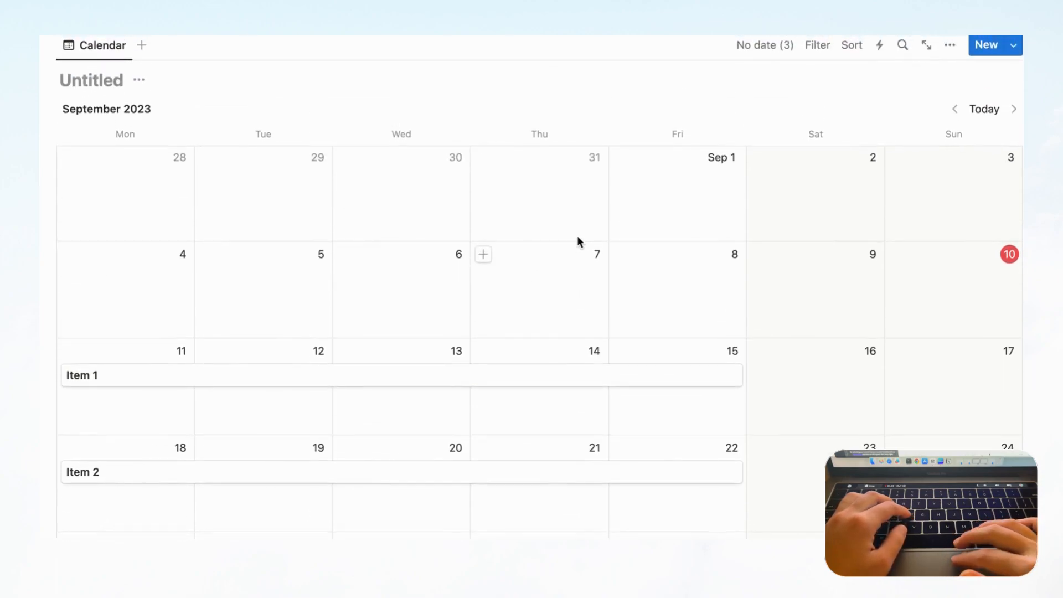
{"action": "scroll", "coordinate": [577, 238], "scroll_direction": "up", "scroll_amount": 2}
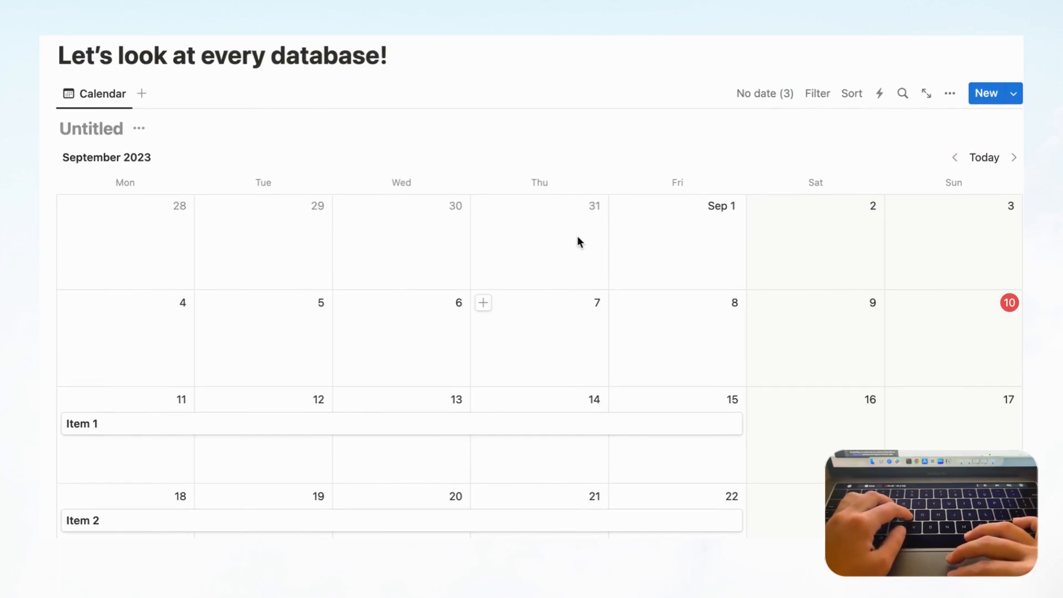
{"action": "scroll", "coordinate": [577, 234], "scroll_direction": "up", "scroll_amount": 3}
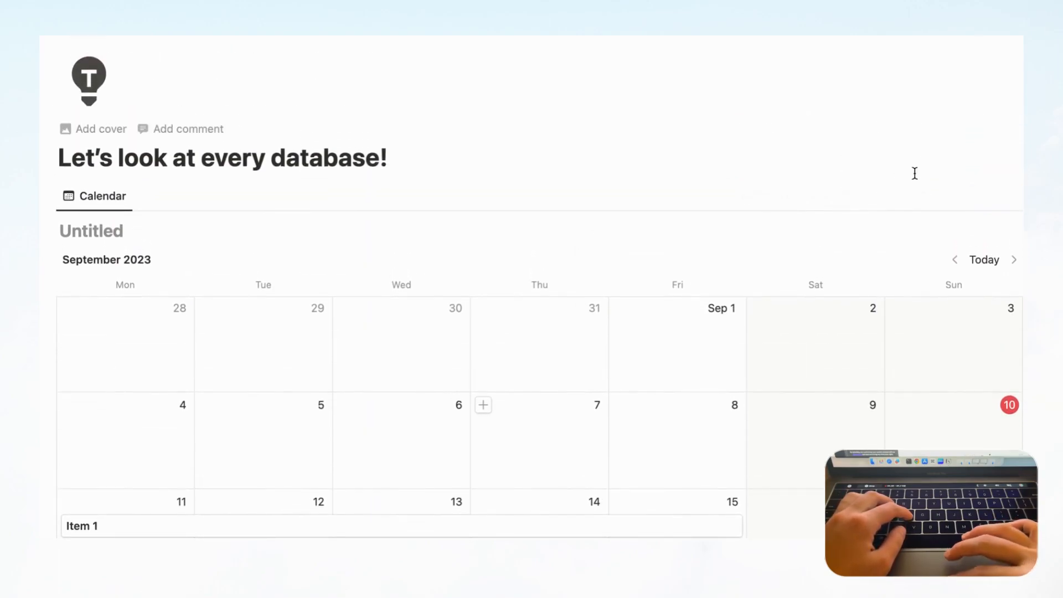
Step: Change the database view's layout from Calendar to List and dismiss the layout settings
{"action": "left_click", "coordinate": [950, 197]}
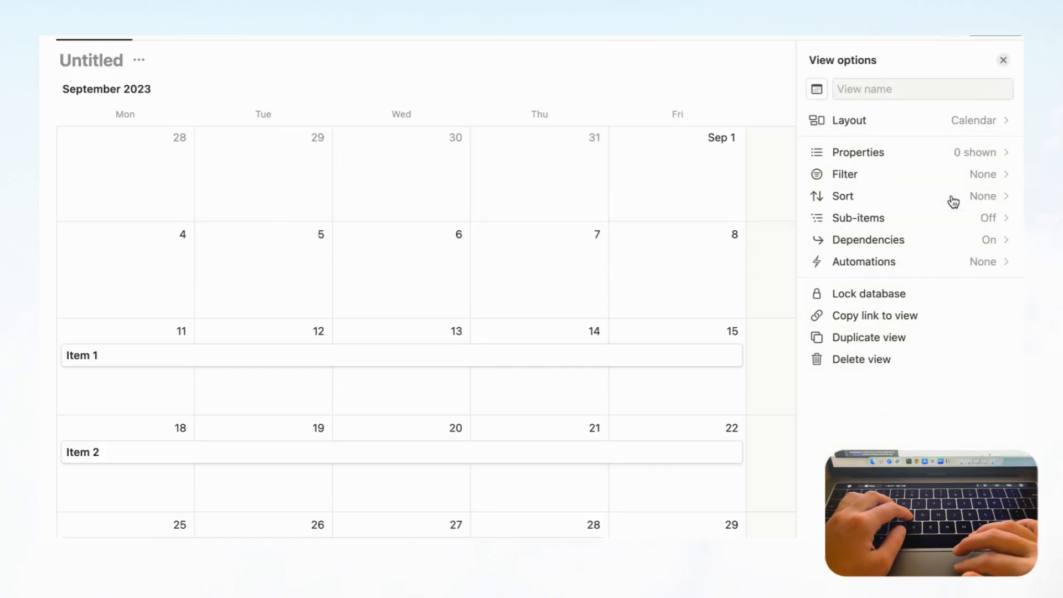
{"action": "left_click", "coordinate": [946, 132]}
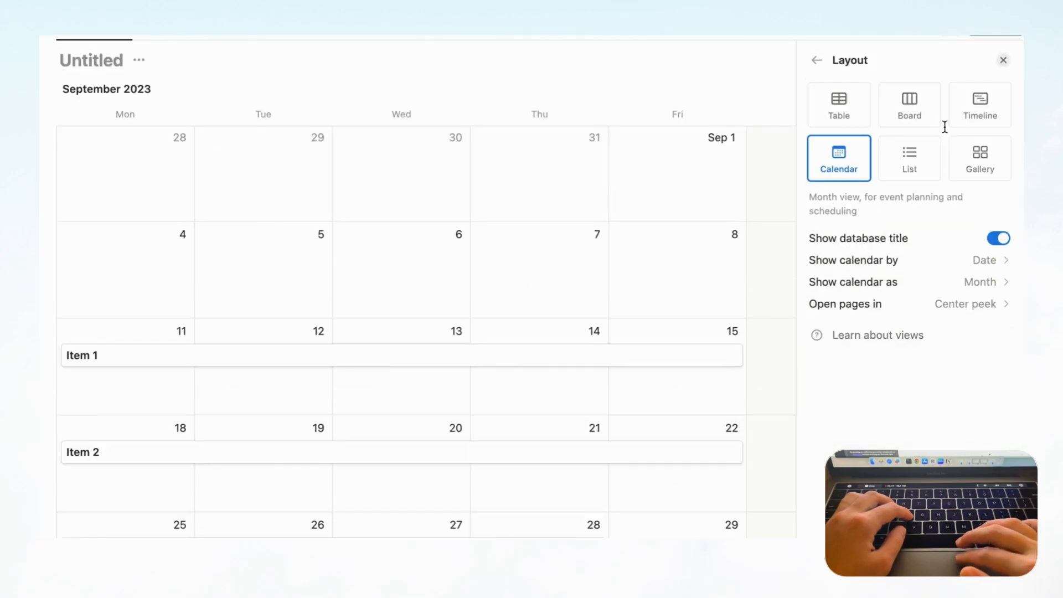
{"action": "left_click", "coordinate": [911, 155]}
{"action": "left_click", "coordinate": [1003, 61]}
{"action": "scroll", "coordinate": [814, 168], "scroll_direction": "up", "scroll_amount": 2}
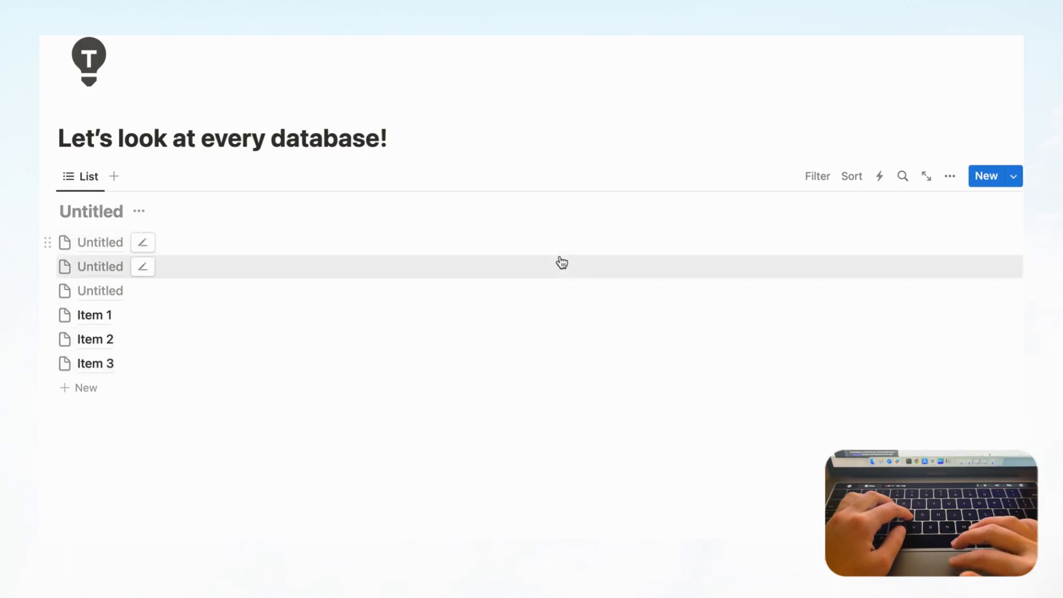
Step: Change the database view's layout from List to Gallery and look over the resulting cards
{"action": "left_click", "coordinate": [951, 178]}
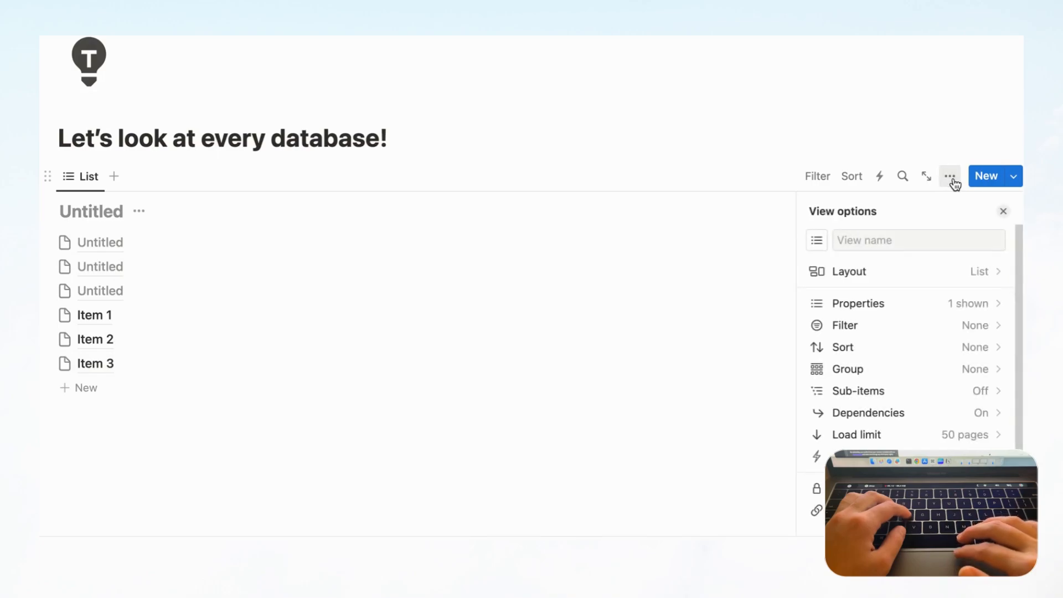
{"action": "left_click", "coordinate": [978, 272]}
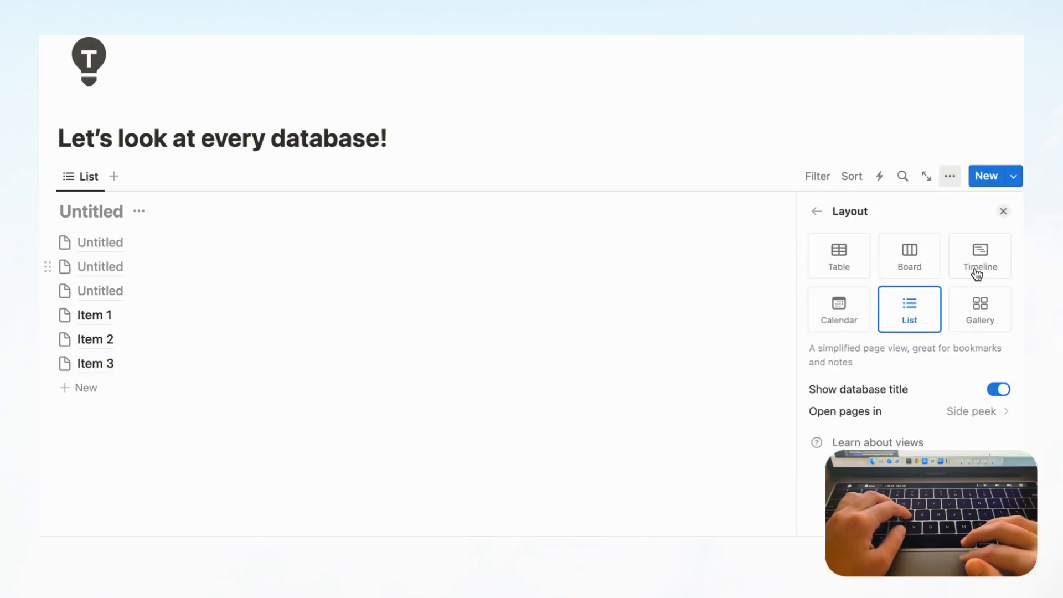
{"action": "left_click", "coordinate": [992, 321]}
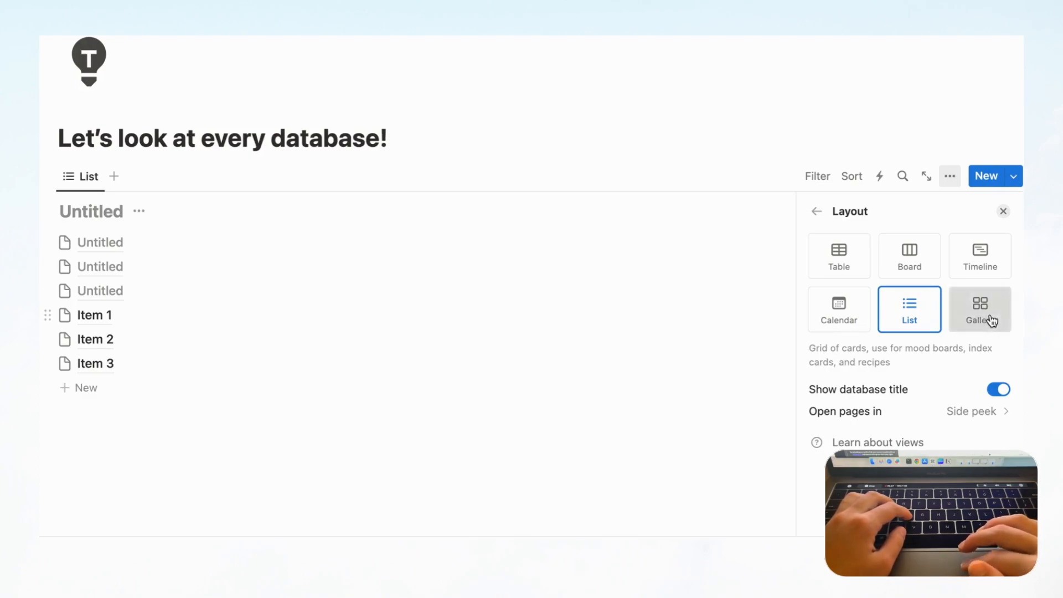
{"action": "left_click", "coordinate": [1002, 211]}
{"action": "scroll", "coordinate": [967, 296], "scroll_direction": "down", "scroll_amount": 2}
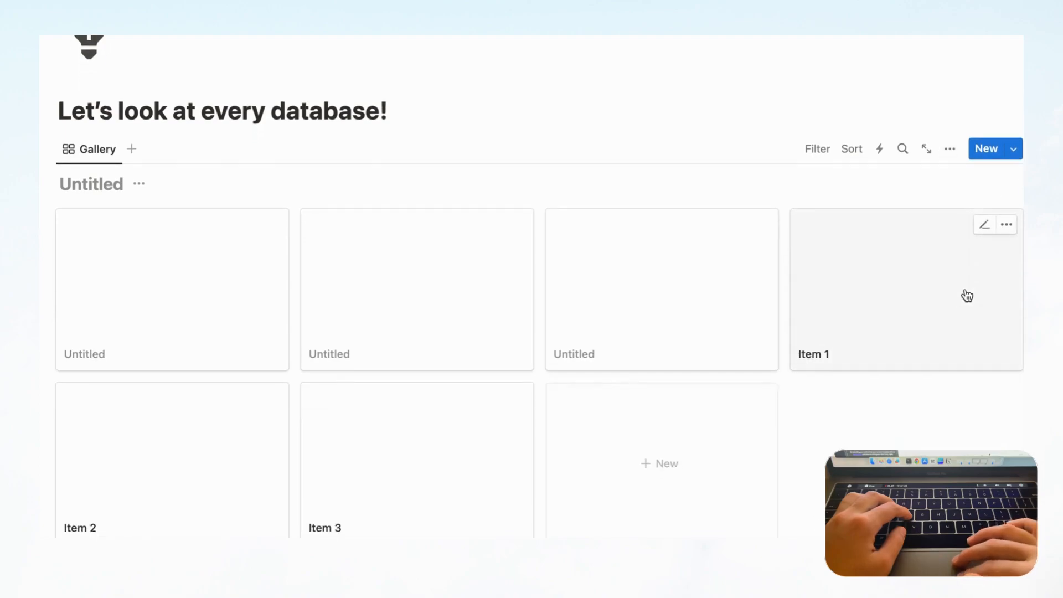
{"action": "scroll", "coordinate": [968, 296], "scroll_direction": "down", "scroll_amount": 2}
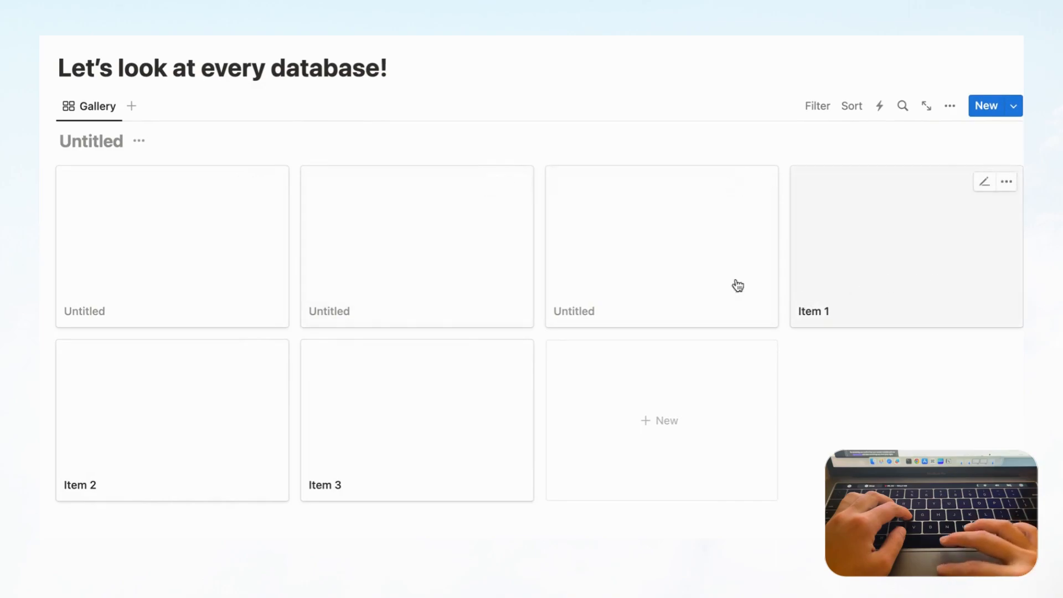
Step: Set the gallery's card preview to Page cover and dismiss the layout settings
{"action": "left_click", "coordinate": [950, 110]}
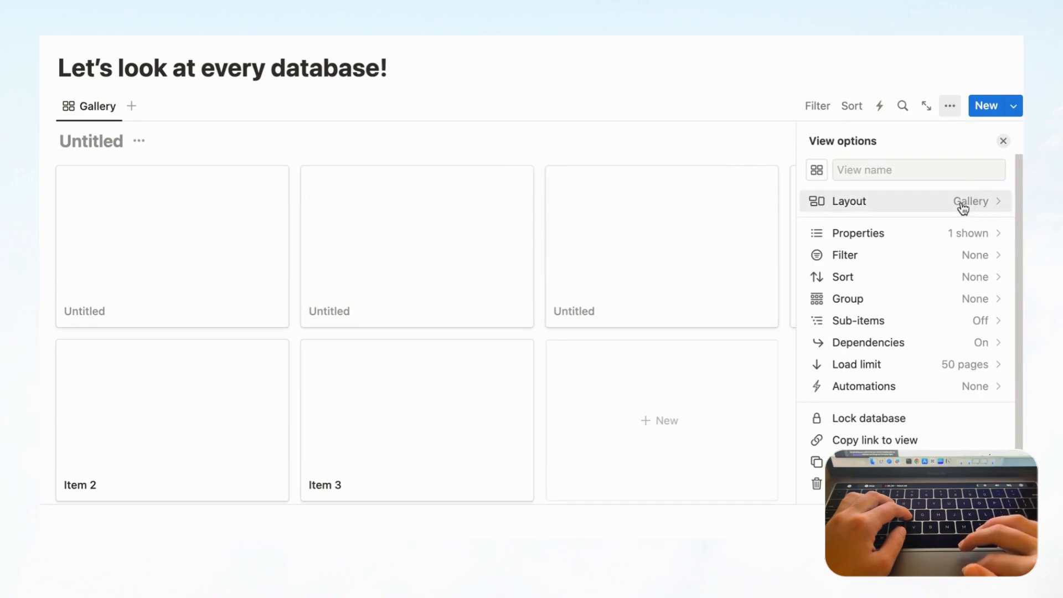
{"action": "left_click", "coordinate": [981, 207]}
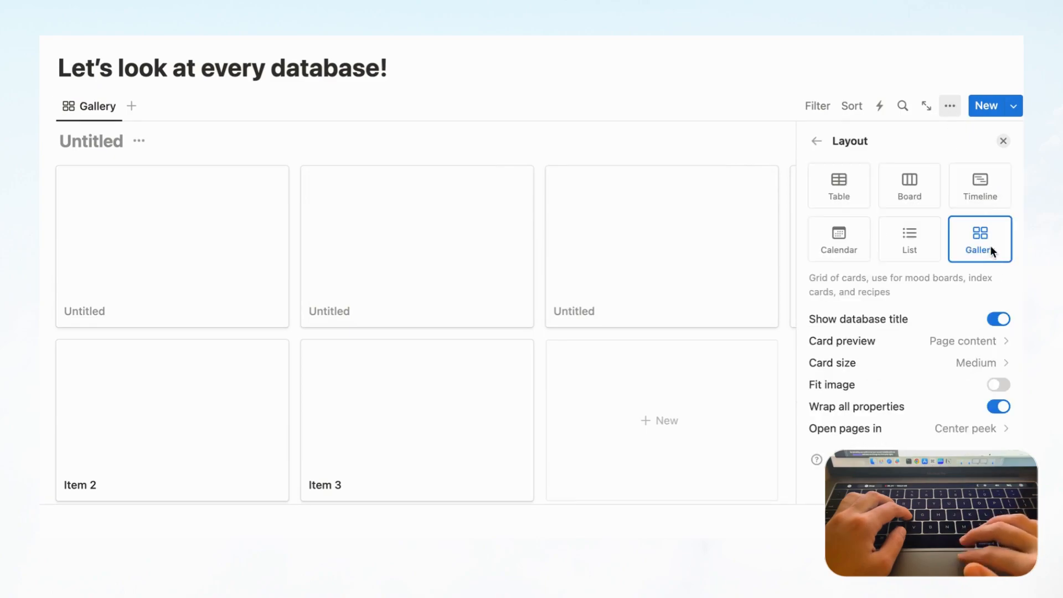
{"action": "left_click", "coordinate": [991, 343]}
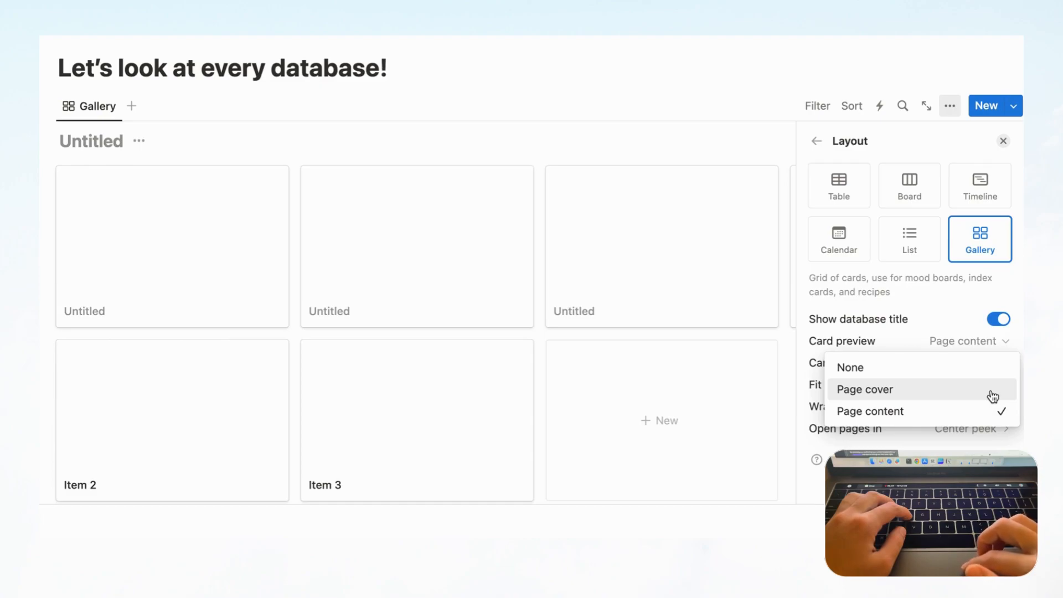
{"action": "left_click", "coordinate": [986, 394]}
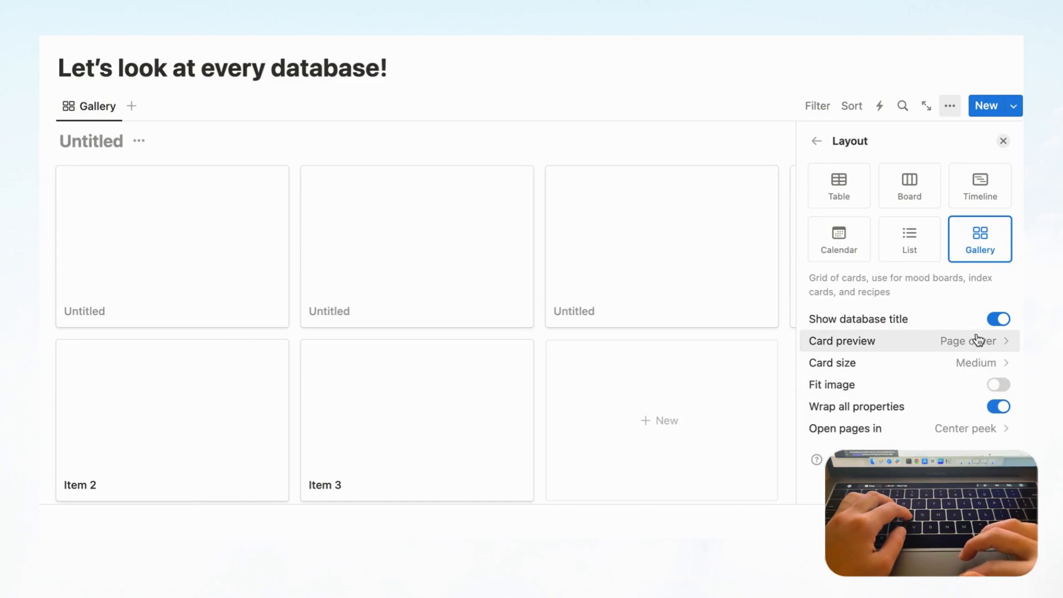
{"action": "left_click", "coordinate": [1004, 142]}
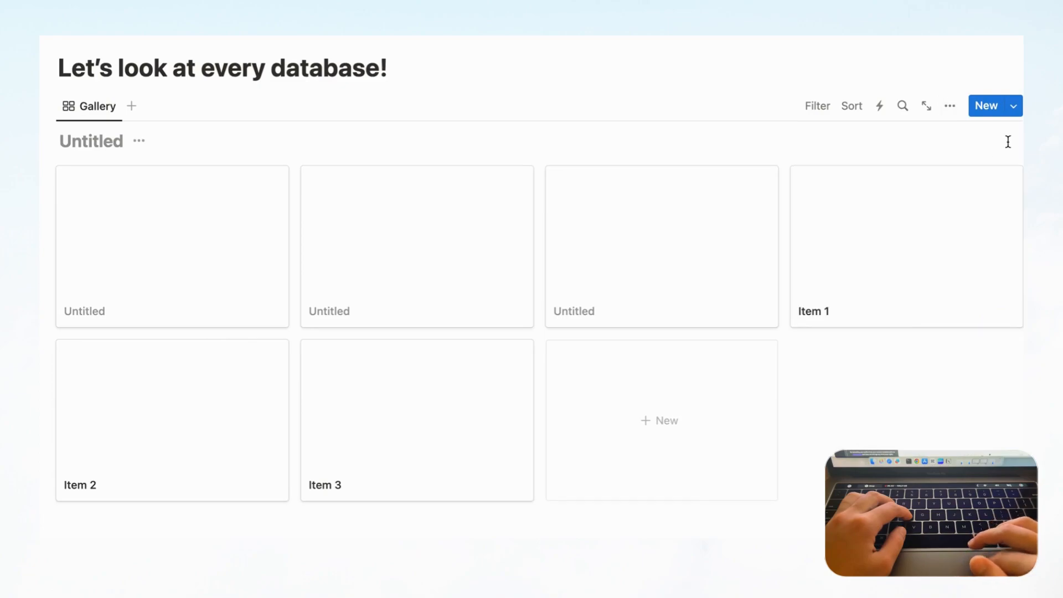
Step: Add a cover image to the first untitled card's page and return to the gallery
{"action": "left_click", "coordinate": [244, 277]}
{"action": "mouse_move", "coordinate": [309, 113]}
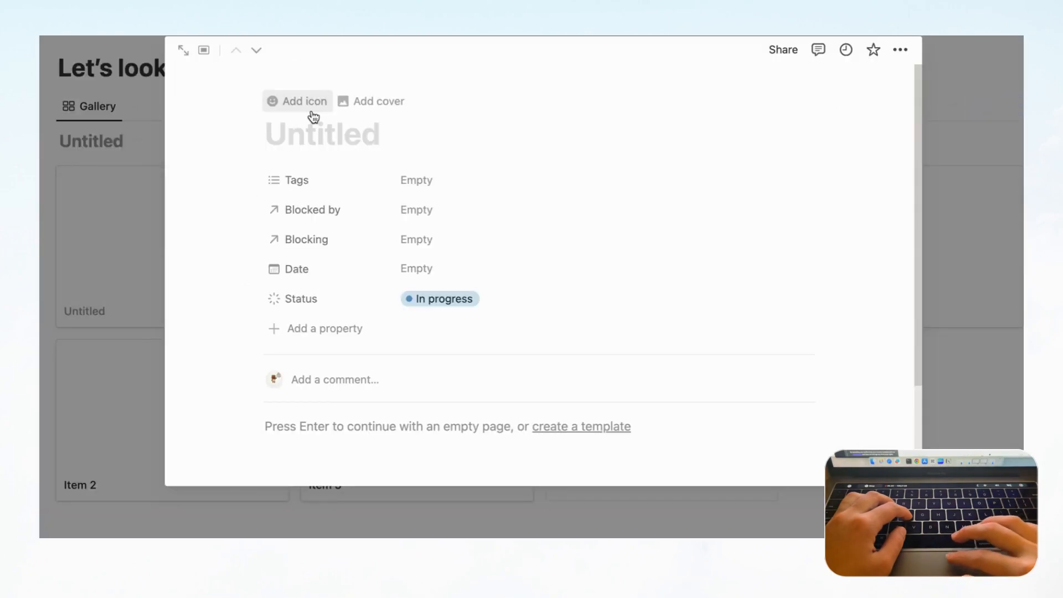
{"action": "left_click", "coordinate": [384, 103]}
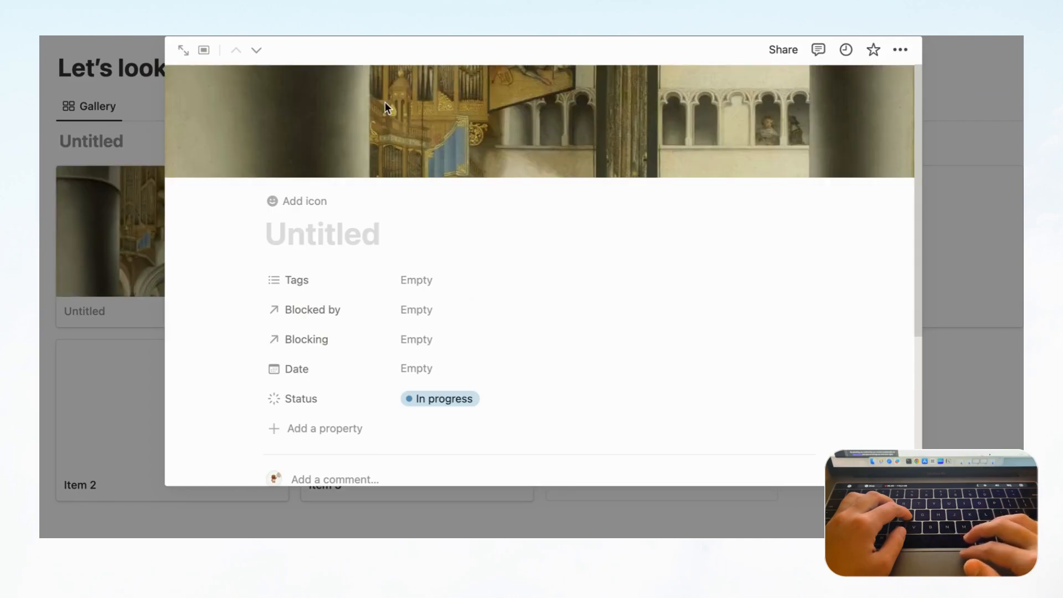
{"action": "left_click", "coordinate": [68, 240]}
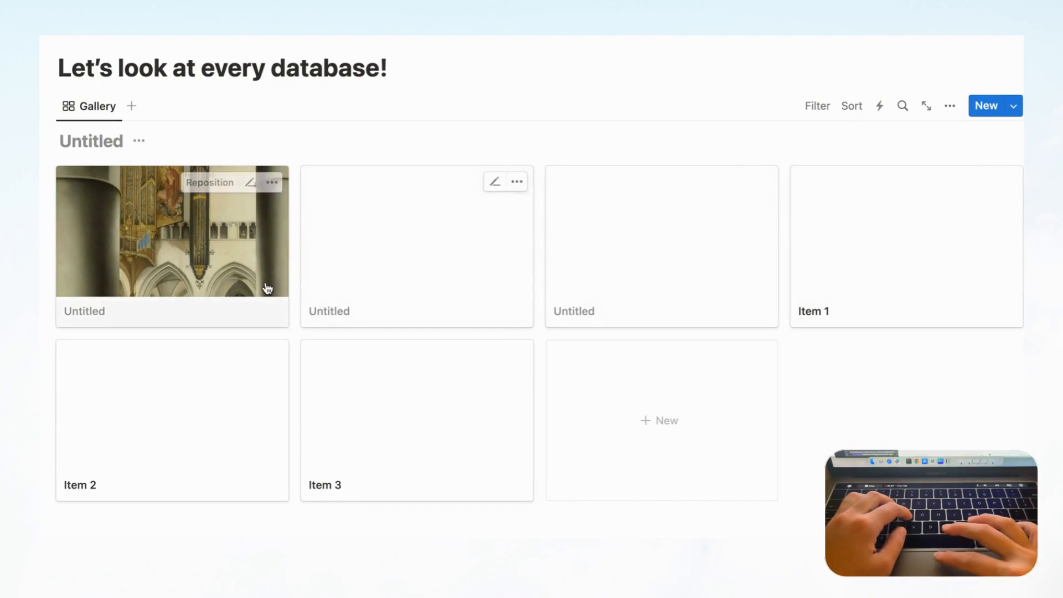
Step: Open the layout settings of the gallery view
{"action": "left_click", "coordinate": [952, 108]}
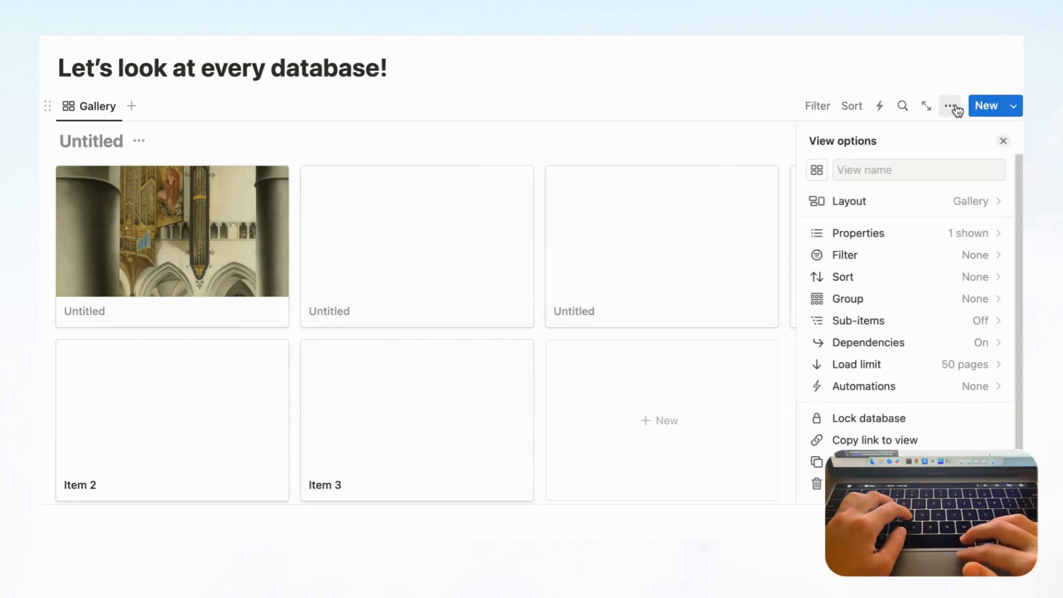
{"action": "left_click", "coordinate": [950, 201]}
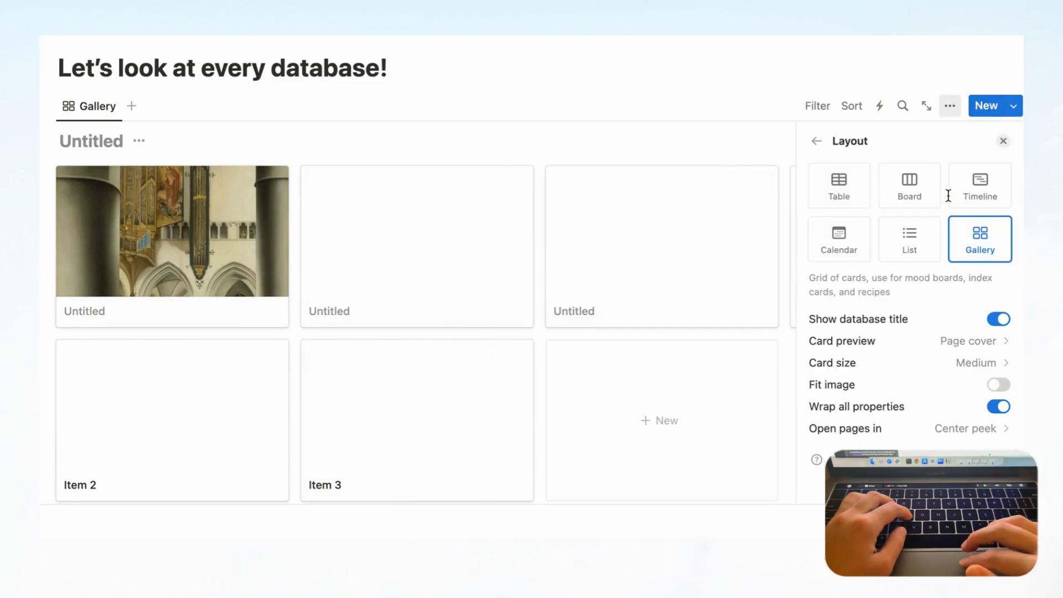